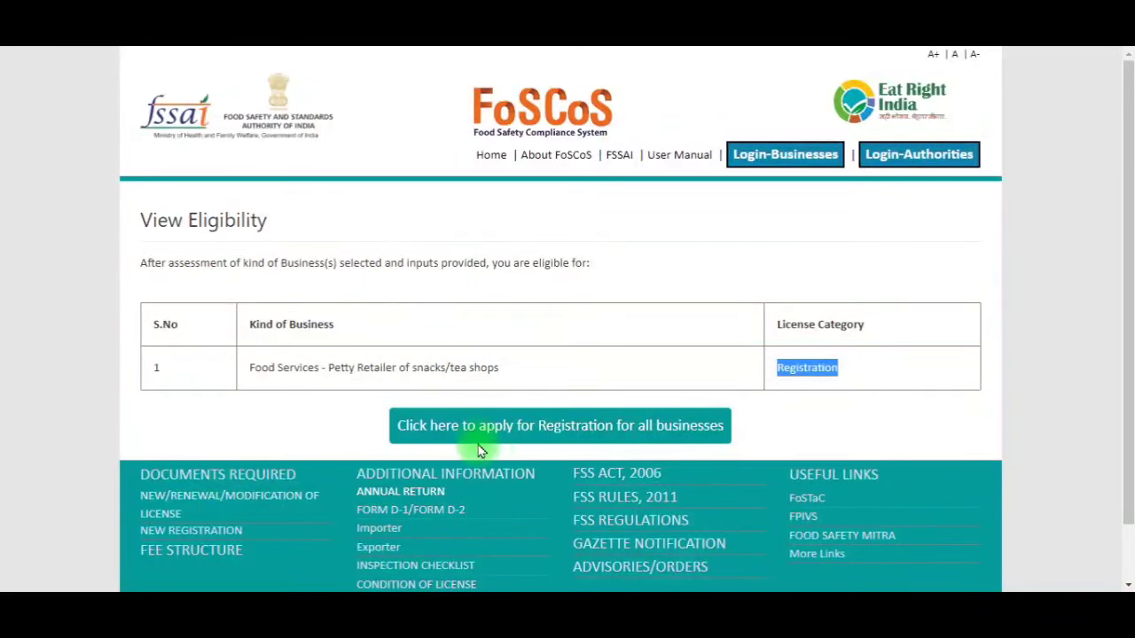
Step: Start a new Form "A" registration application
{"action": "left_click", "coordinate": [610, 438]}
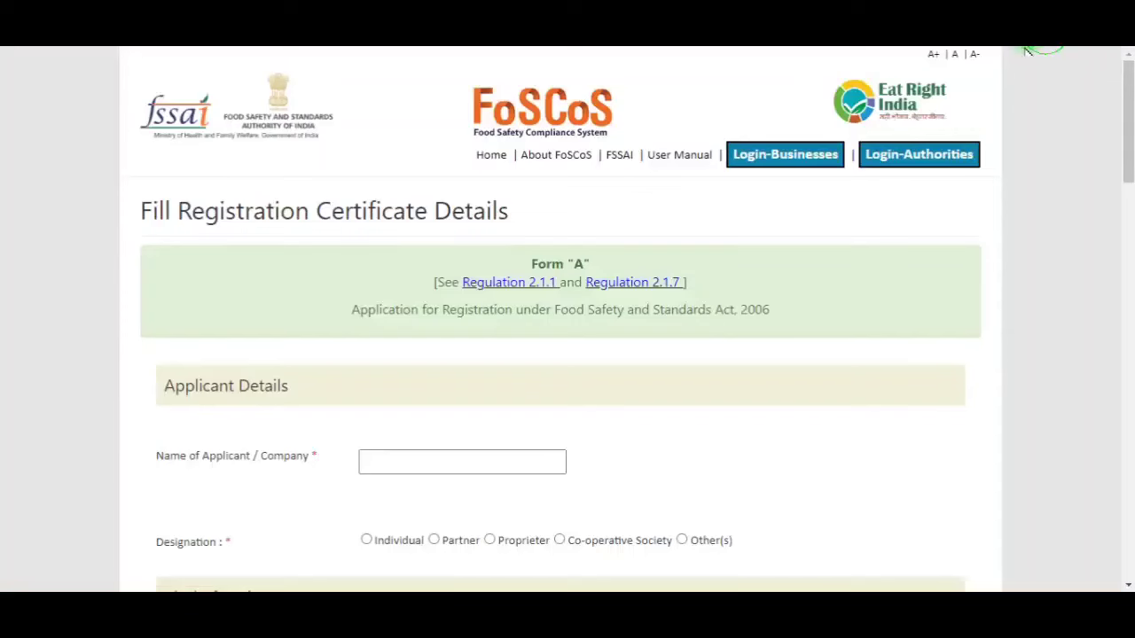
{"action": "left_click_drag", "start_coordinate": [533, 261], "coordinate": [598, 267]}
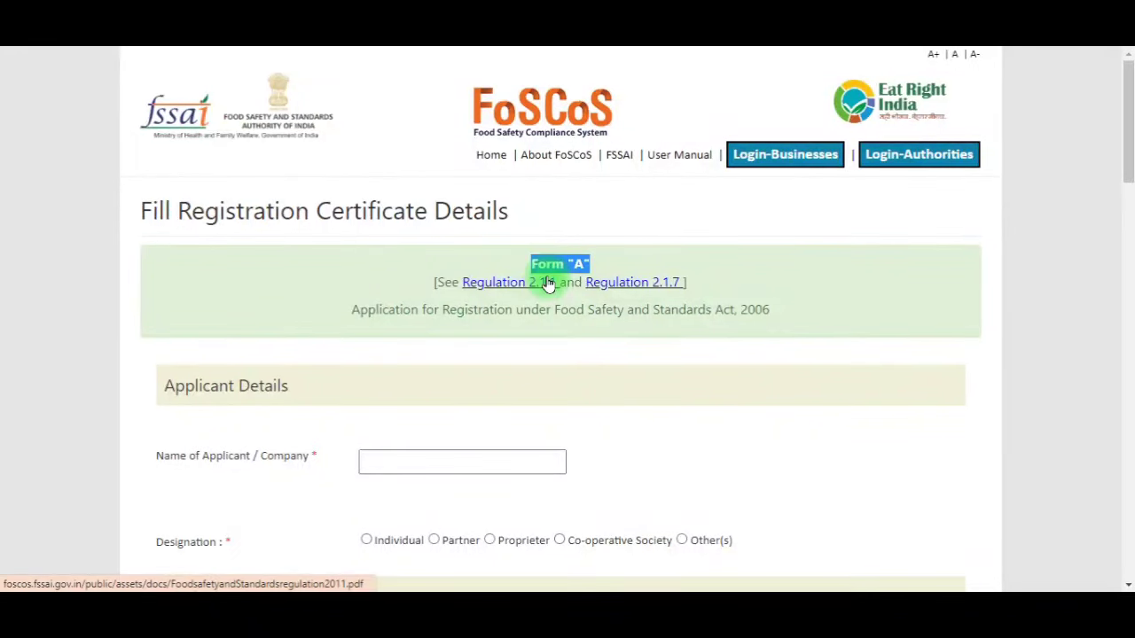
{"action": "scroll", "coordinate": [423, 390], "scroll_direction": "down", "scroll_amount": 2}
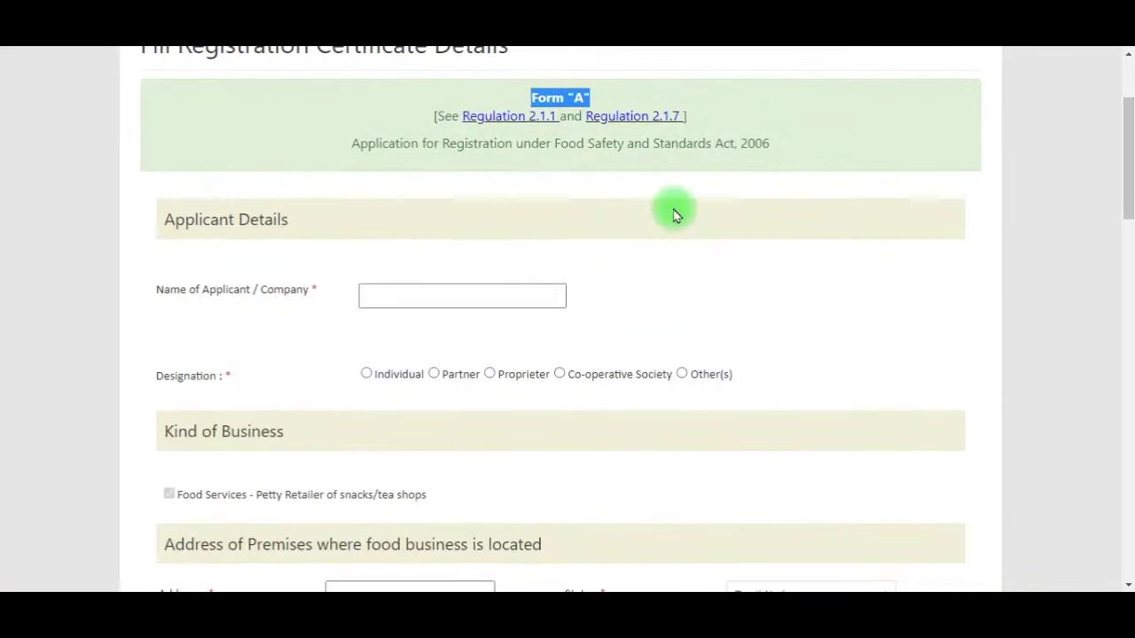
Step: Enter the applicant's name and set the designation to Individual
{"action": "left_click", "coordinate": [434, 295]}
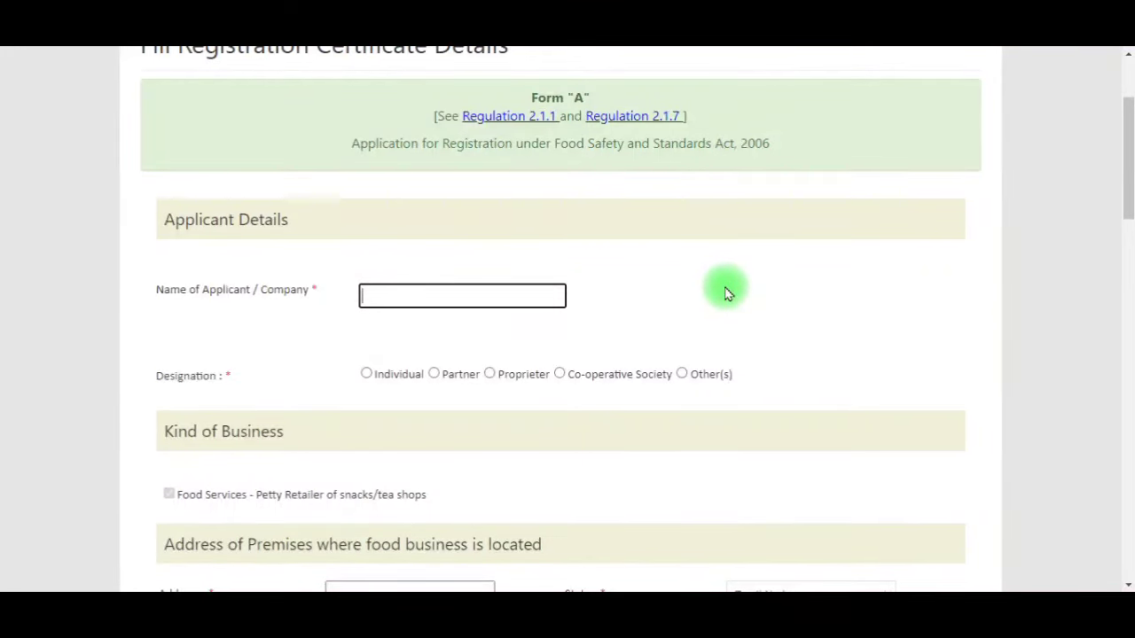
{"action": "type", "text": "Kumaresan S"}
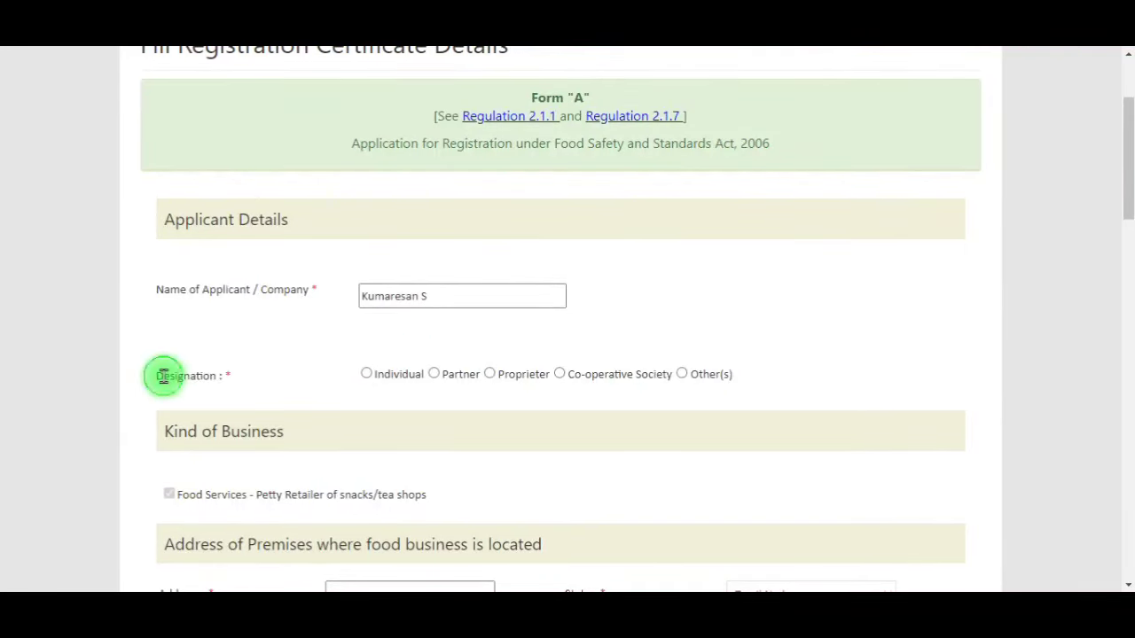
{"action": "left_click_drag", "start_coordinate": [163, 376], "coordinate": [229, 376]}
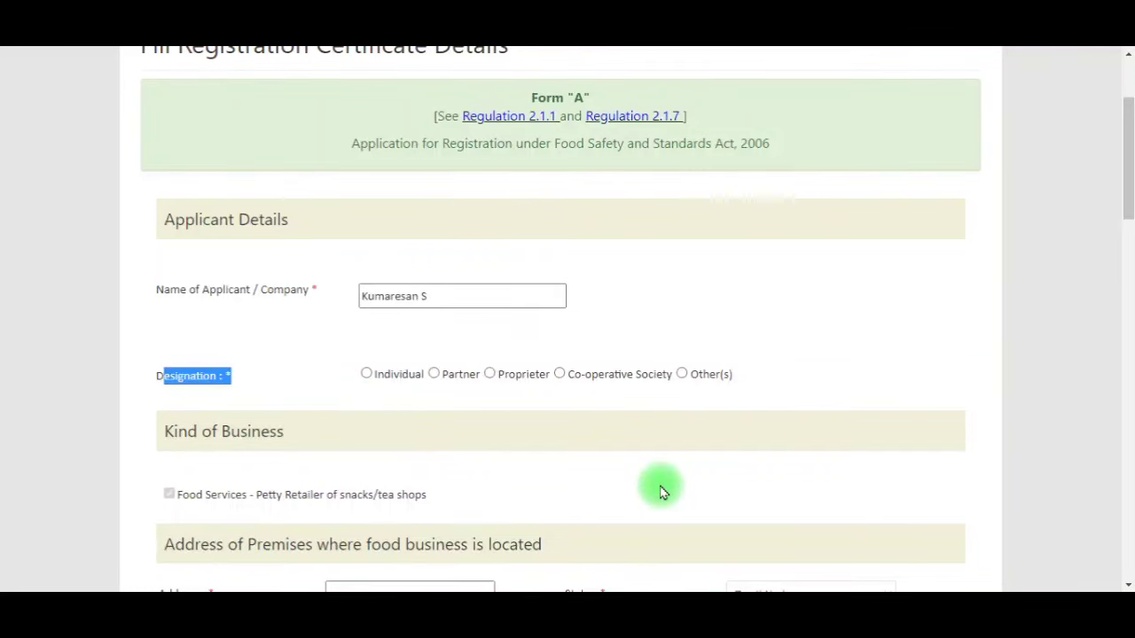
{"action": "left_click", "coordinate": [367, 374]}
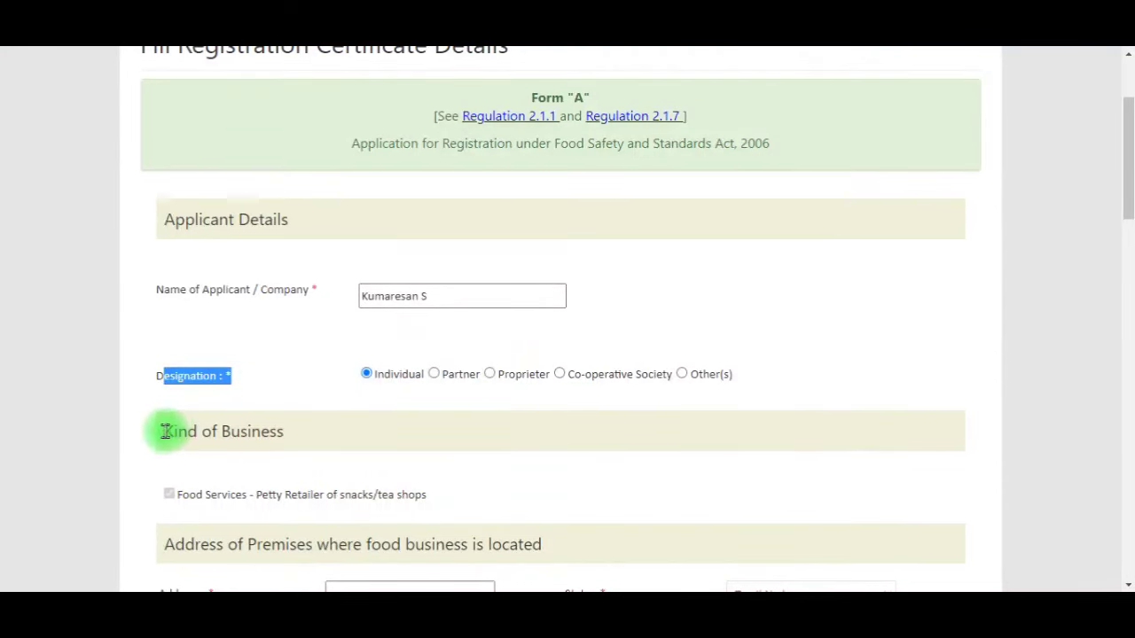
{"action": "left_click_drag", "start_coordinate": [160, 431], "coordinate": [299, 434]}
Step: Review the premises address section and answer Yes to correspondence address same as premises
{"action": "scroll", "coordinate": [299, 434], "scroll_direction": "down", "scroll_amount": 3}
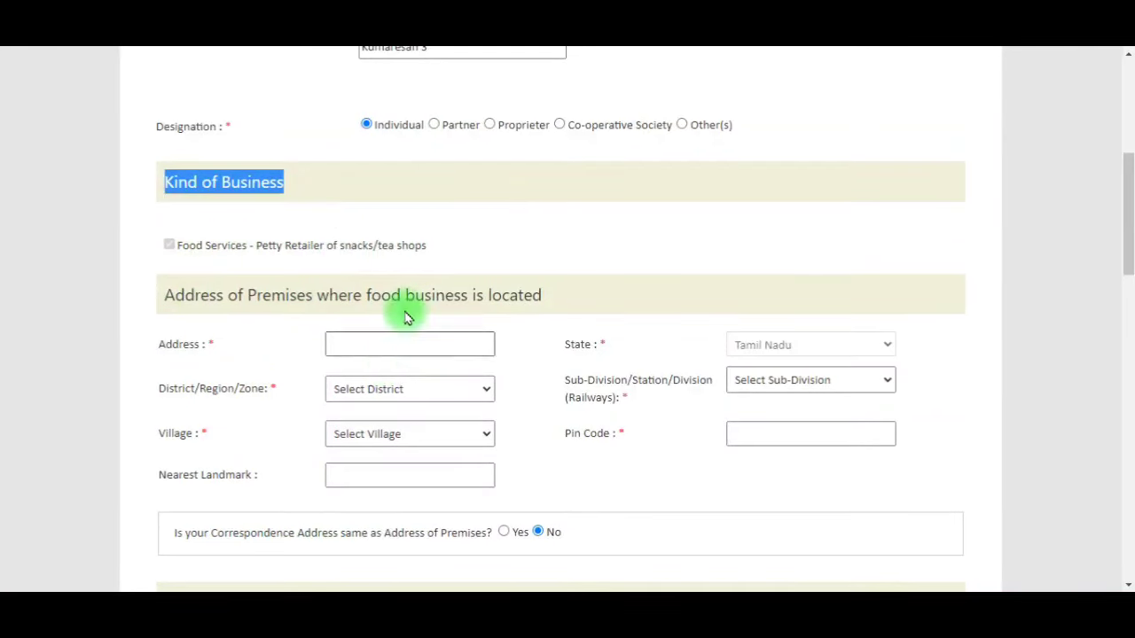
{"action": "left_click", "coordinate": [166, 298]}
{"action": "left_click_drag", "start_coordinate": [167, 300], "coordinate": [549, 304]}
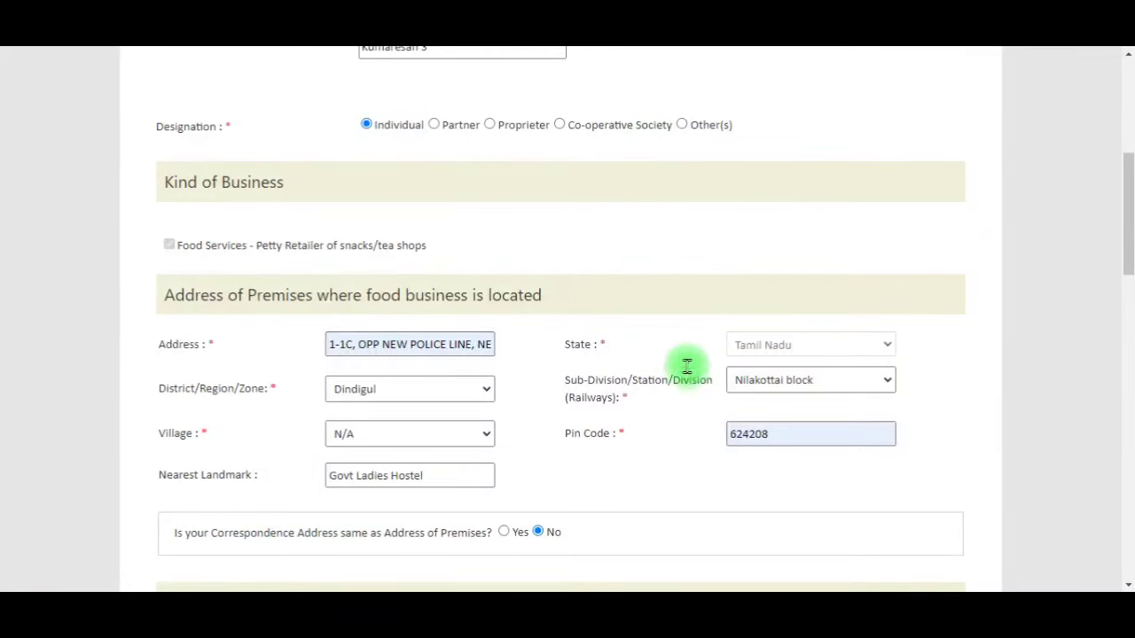
{"action": "scroll", "coordinate": [619, 391], "scroll_direction": "down", "scroll_amount": 1}
{"action": "scroll", "coordinate": [612, 383], "scroll_direction": "down", "scroll_amount": 2}
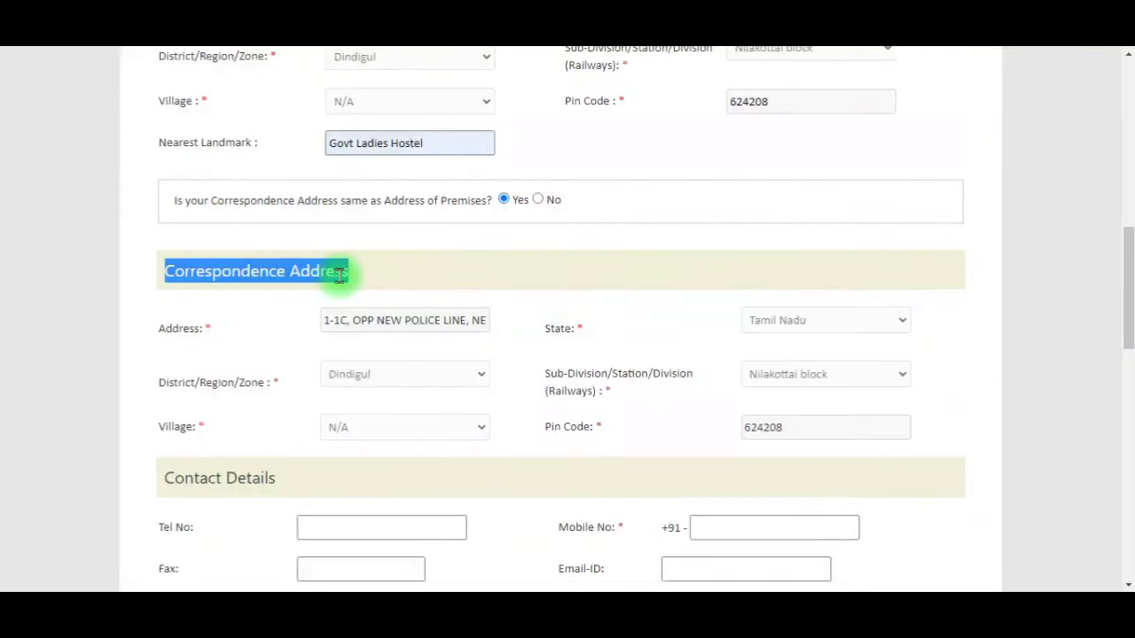
{"action": "left_click_drag", "start_coordinate": [339, 275], "coordinate": [358, 269]}
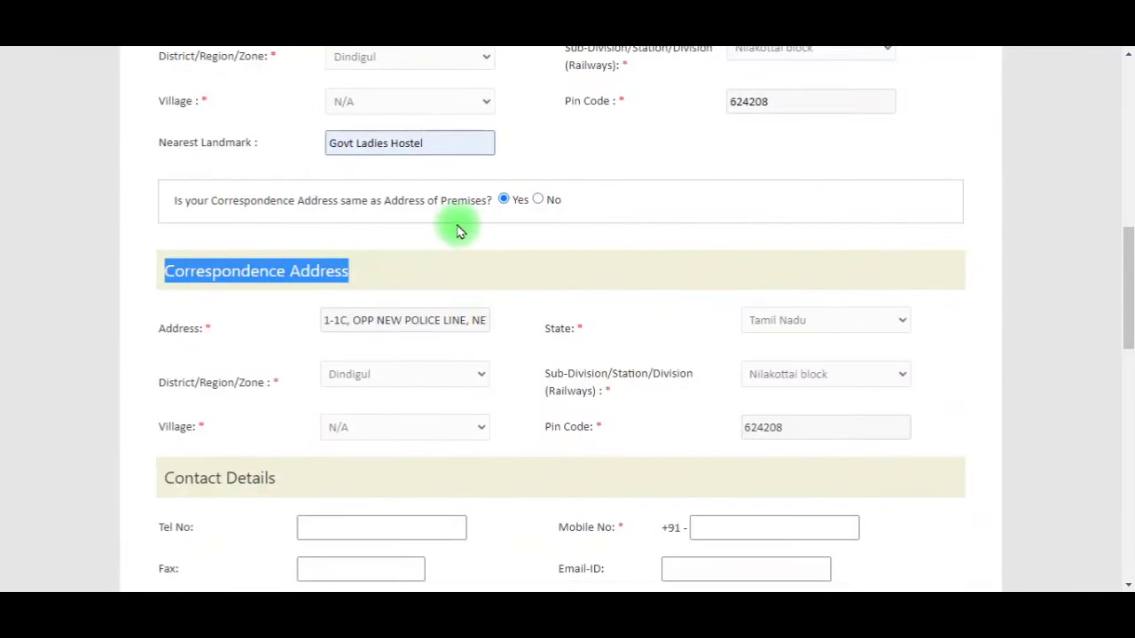
{"action": "scroll", "coordinate": [460, 230], "scroll_direction": "up", "scroll_amount": 1}
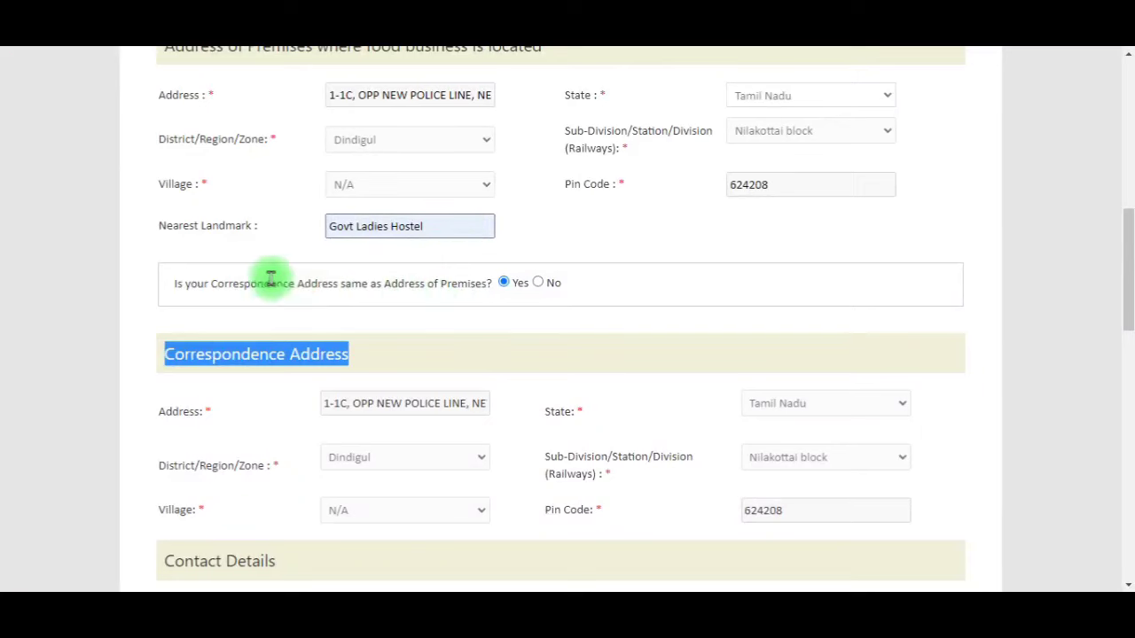
{"action": "left_click_drag", "start_coordinate": [177, 284], "coordinate": [495, 306]}
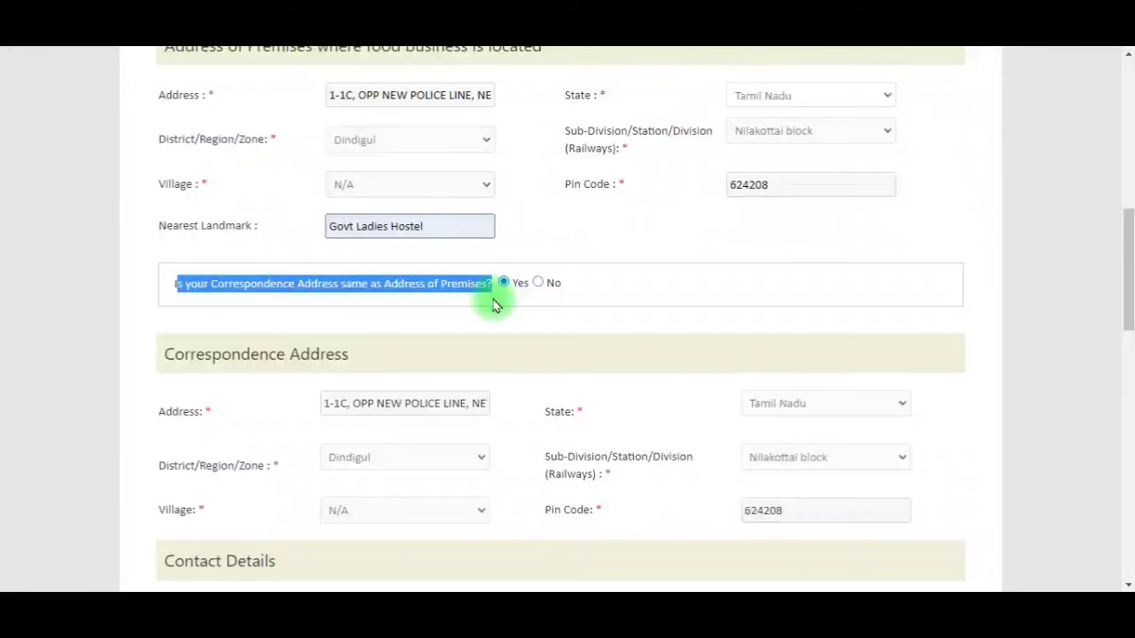
{"action": "left_click", "coordinate": [539, 283]}
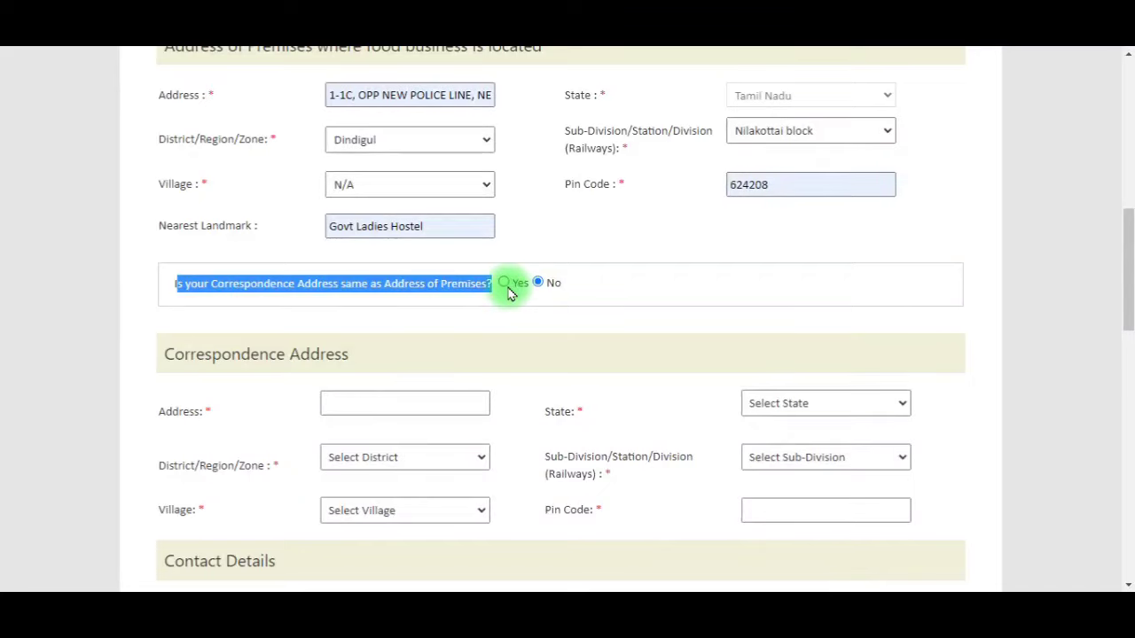
{"action": "left_click", "coordinate": [505, 285]}
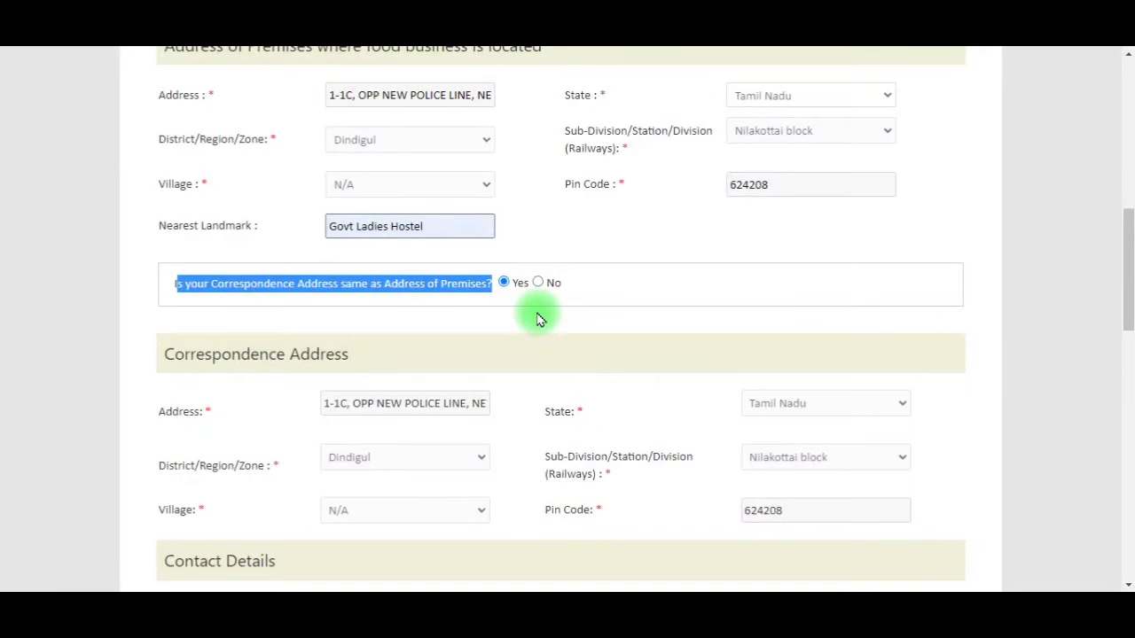
Step: Fill in the mobile number, e-mail address and contact person fields
{"action": "scroll", "coordinate": [1044, 48], "scroll_direction": "down", "scroll_amount": 5}
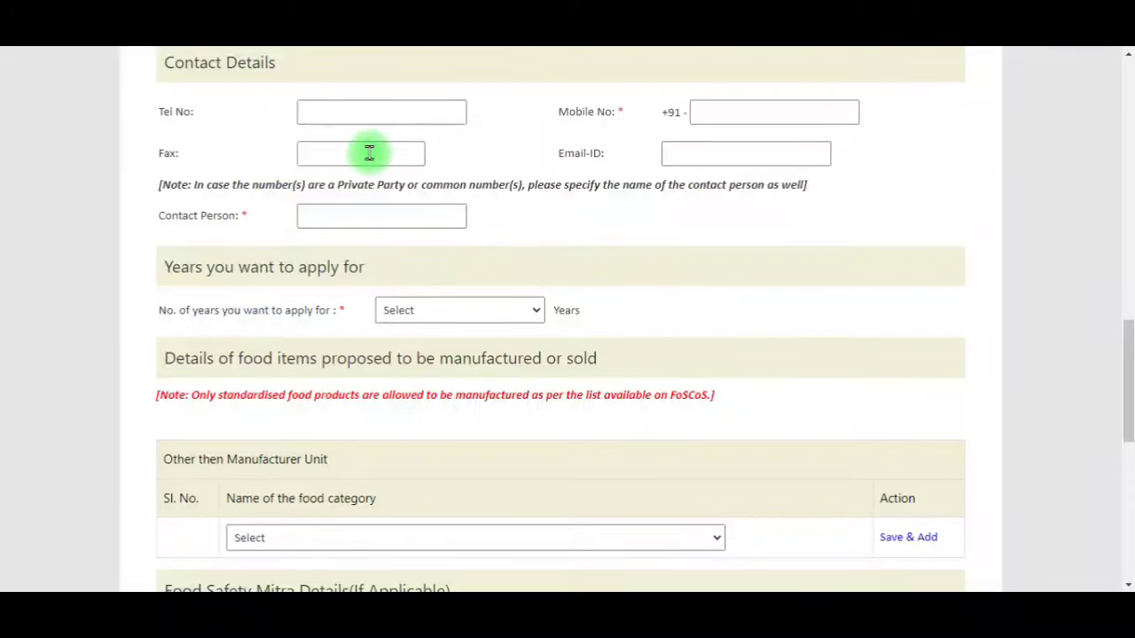
{"action": "scroll", "coordinate": [152, 228], "scroll_direction": "up", "scroll_amount": 2}
{"action": "left_click_drag", "start_coordinate": [151, 228], "coordinate": [292, 234]}
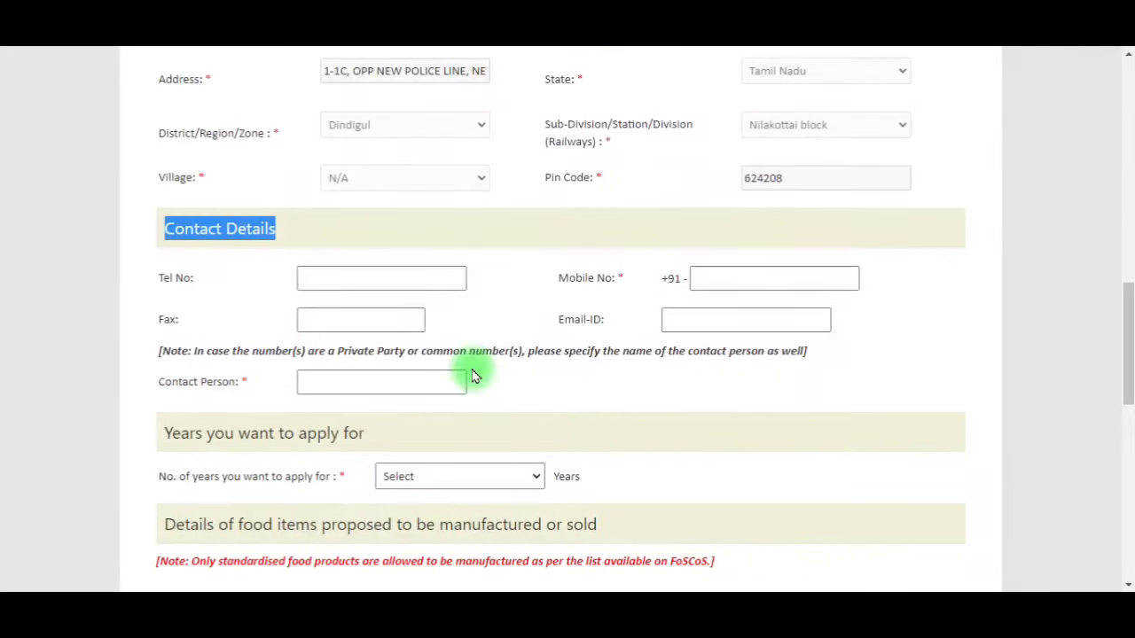
{"action": "left_click", "coordinate": [739, 280]}
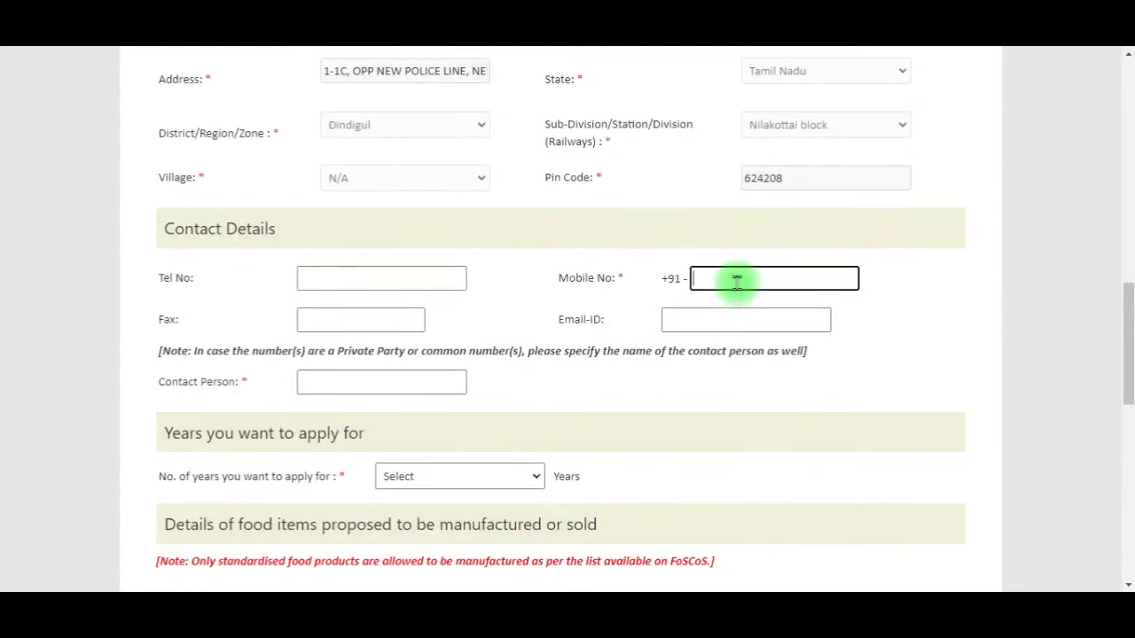
{"action": "left_click", "coordinate": [717, 319]}
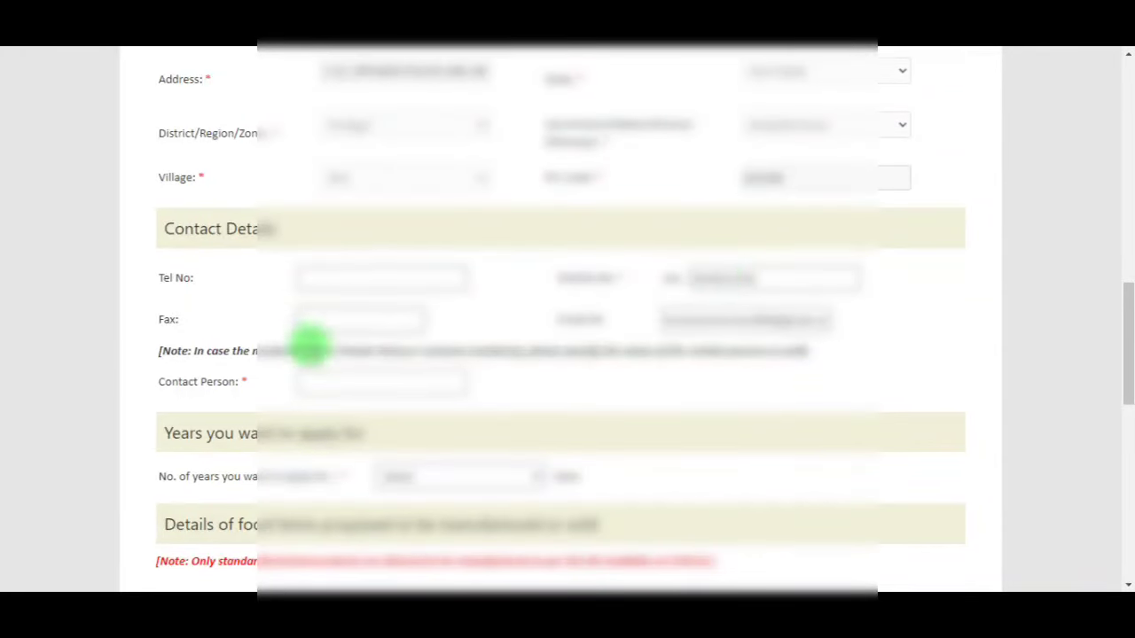
{"action": "left_click_drag", "start_coordinate": [140, 390], "coordinate": [434, 386]}
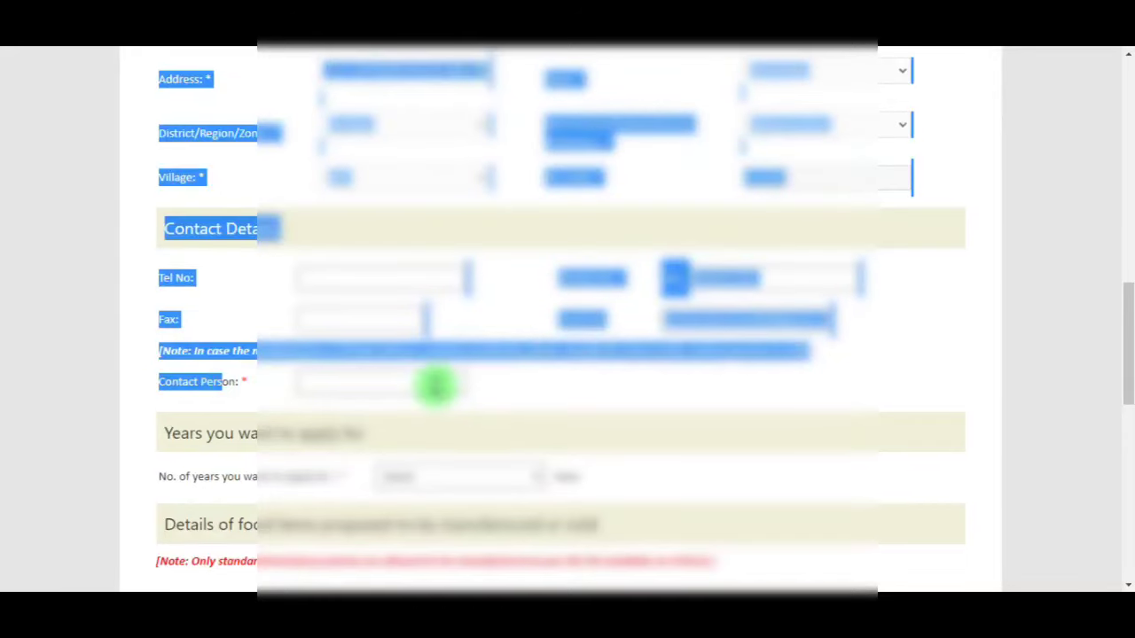
{"action": "left_click", "coordinate": [439, 387]}
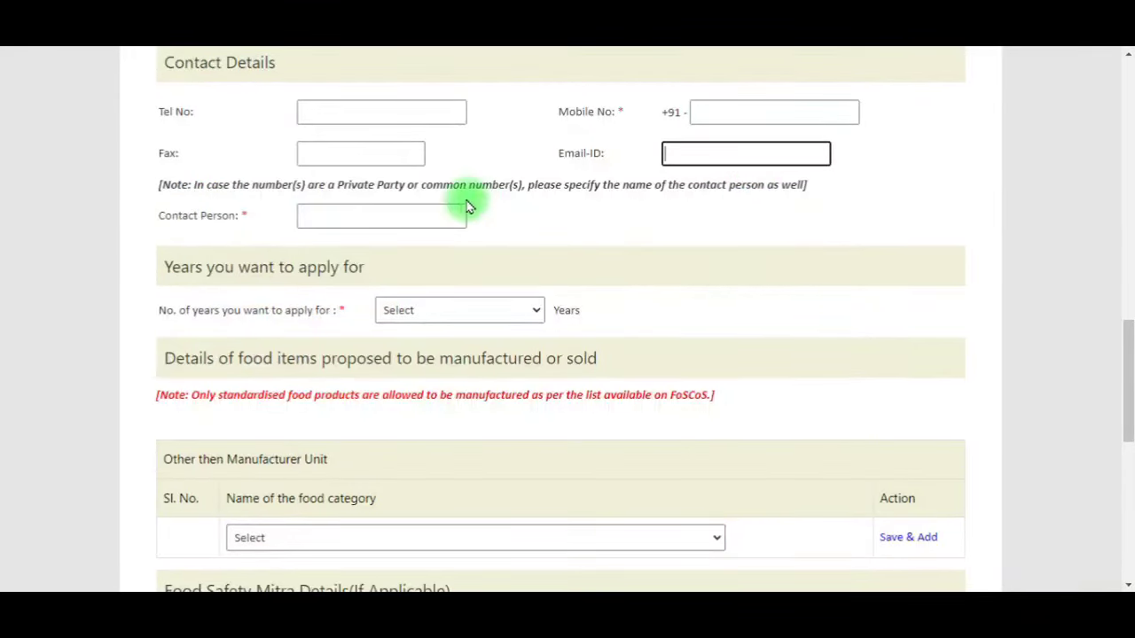
{"action": "left_click_drag", "start_coordinate": [337, 185], "coordinate": [530, 186]}
{"action": "left_click", "coordinate": [327, 215]}
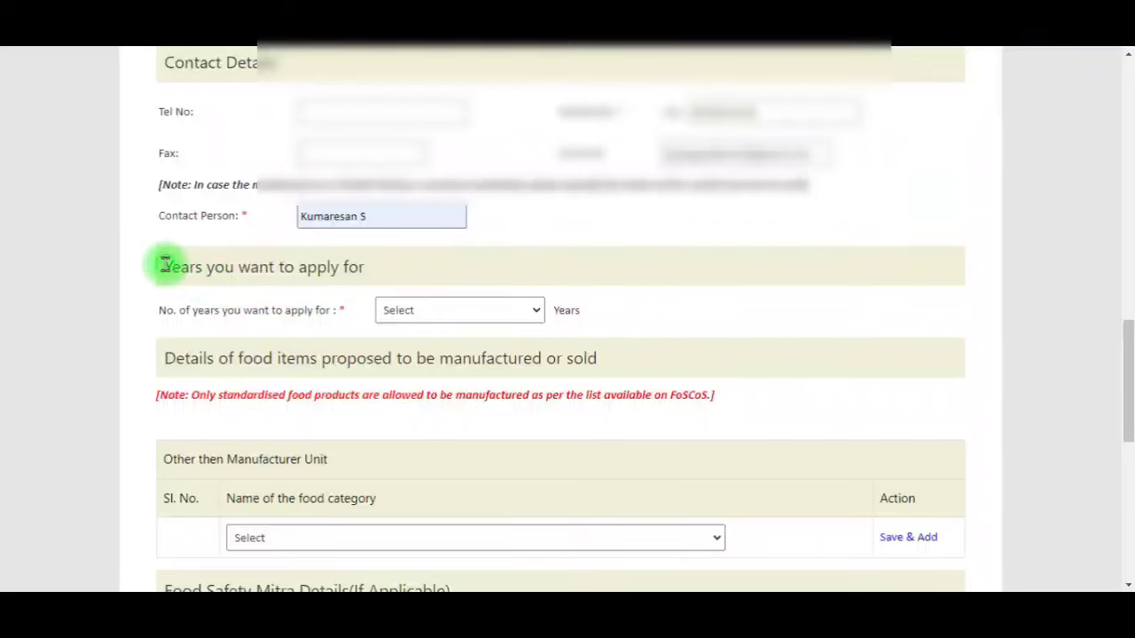
Step: Choose 1 in the 'No. of years you want to apply for' dropdown
{"action": "left_click_drag", "start_coordinate": [163, 265], "coordinate": [365, 276]}
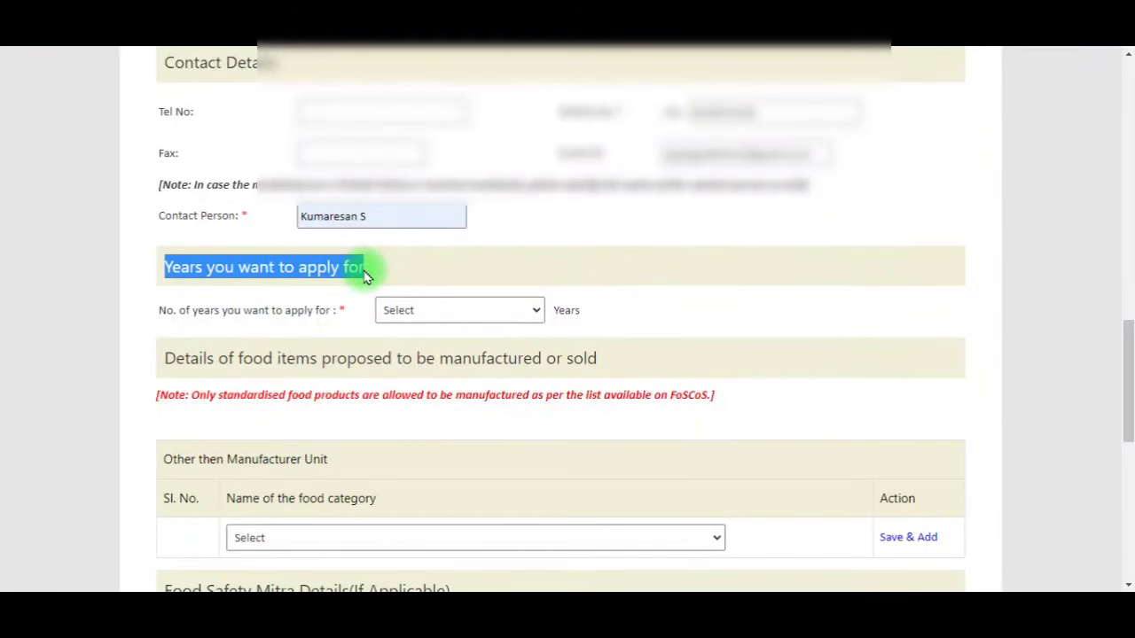
{"action": "left_click", "coordinate": [454, 312]}
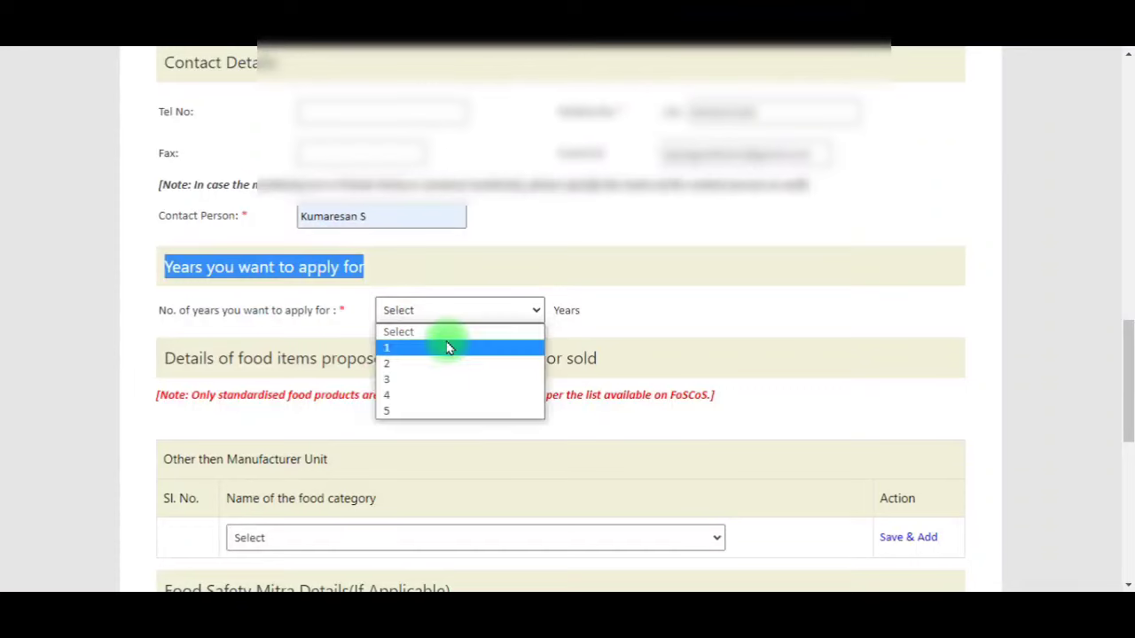
{"action": "left_click", "coordinate": [496, 249]}
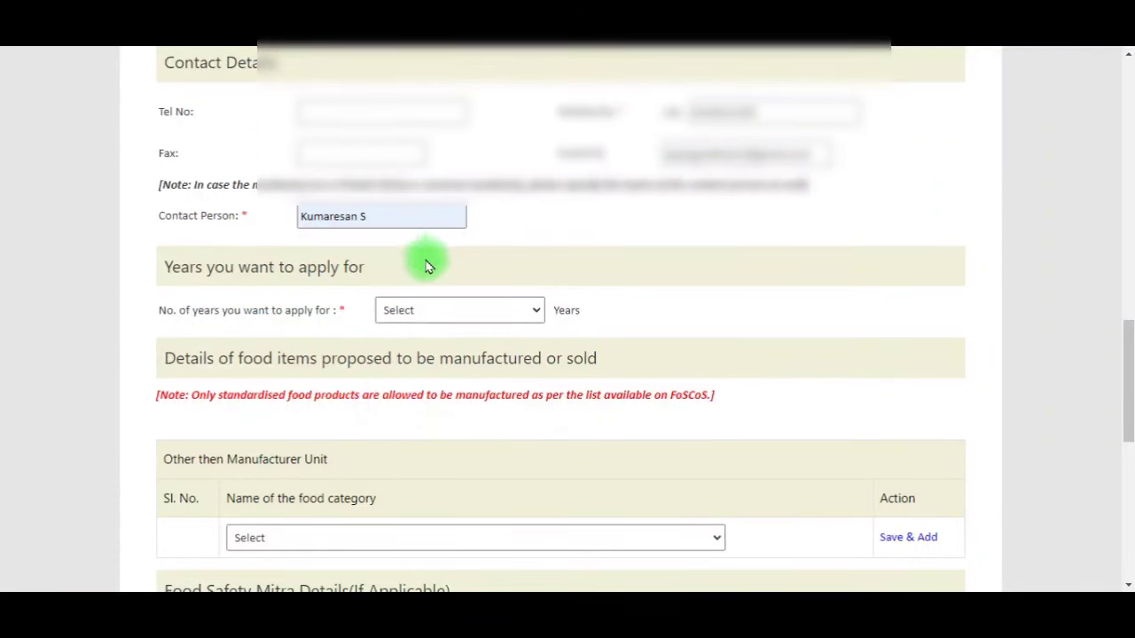
{"action": "left_click_drag", "start_coordinate": [167, 267], "coordinate": [373, 301]}
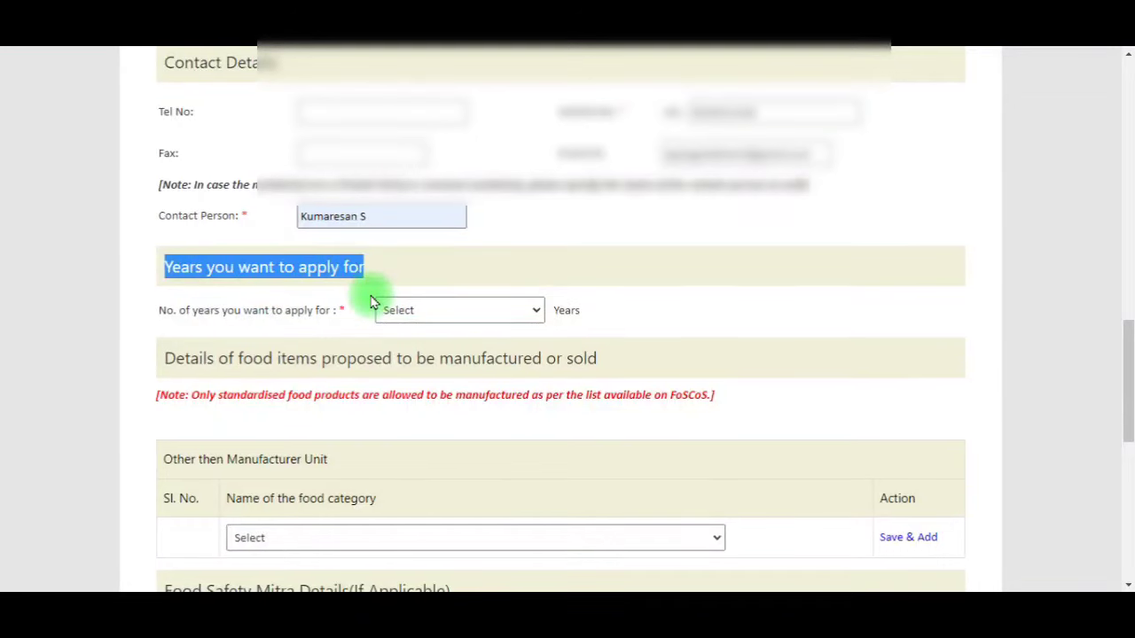
{"action": "left_click", "coordinate": [450, 313]}
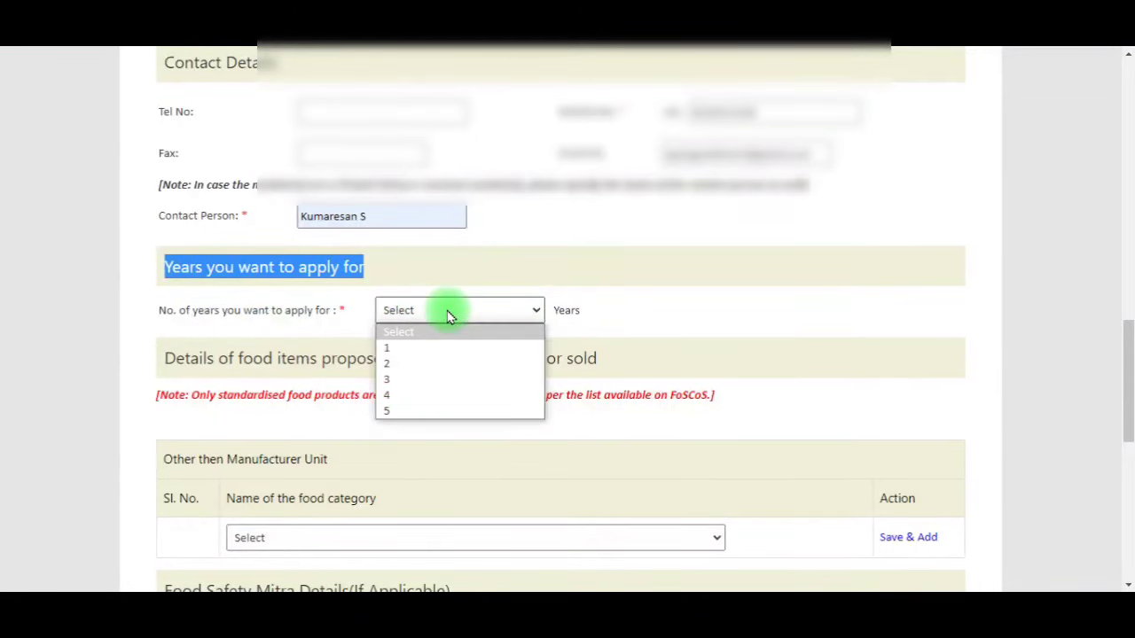
{"action": "left_click", "coordinate": [437, 387]}
{"action": "scroll", "coordinate": [557, 394], "scroll_direction": "down", "scroll_amount": 3}
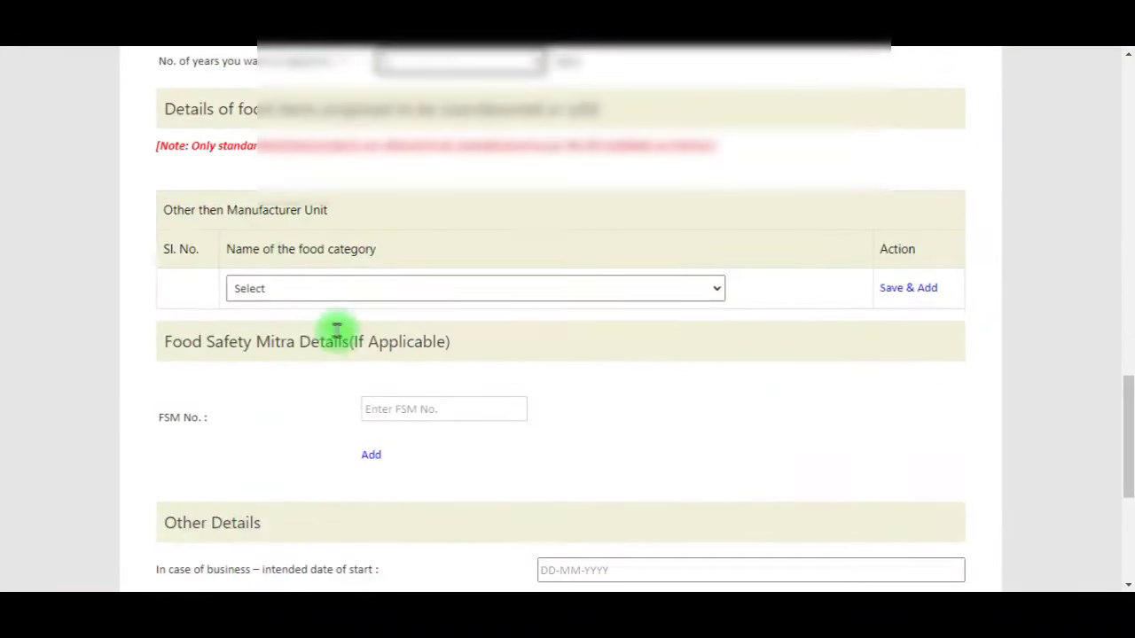
Step: Add 01 - Dairy products and 04 - Fruits and vegetables as food rows
{"action": "left_click_drag", "start_coordinate": [173, 211], "coordinate": [302, 210]}
{"action": "left_click", "coordinate": [401, 176]}
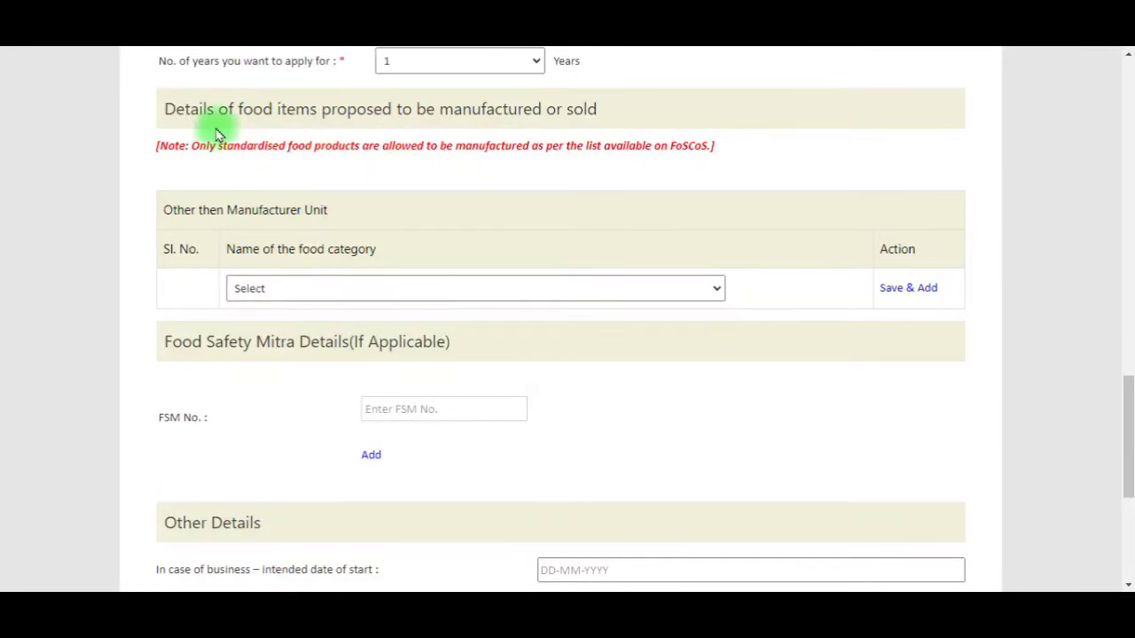
{"action": "left_click_drag", "start_coordinate": [160, 120], "coordinate": [627, 121]}
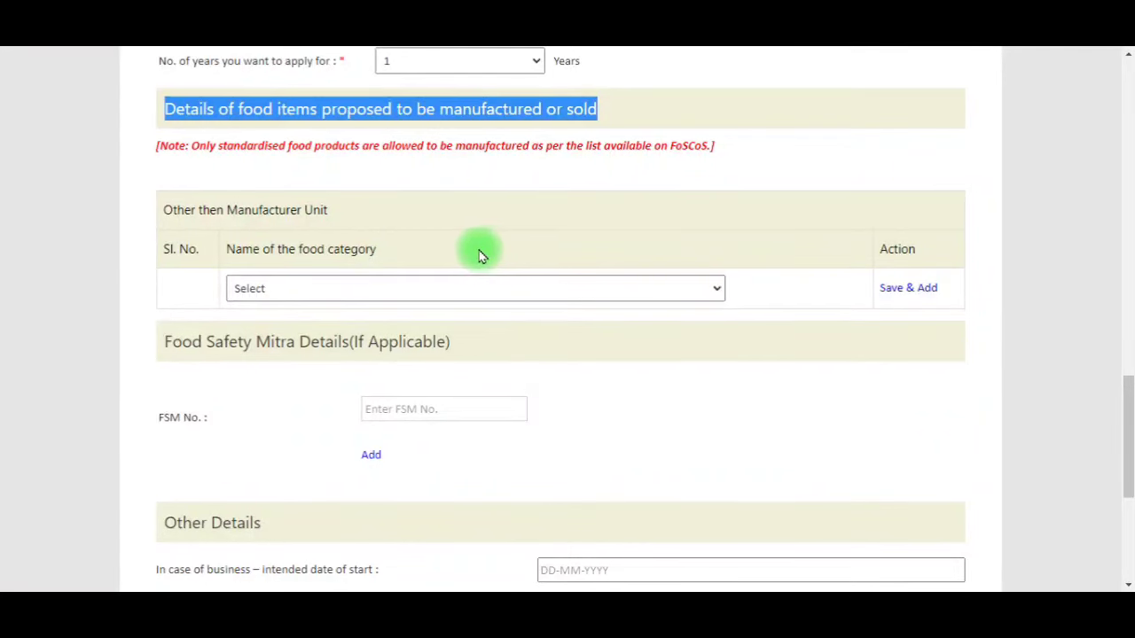
{"action": "left_click", "coordinate": [432, 291]}
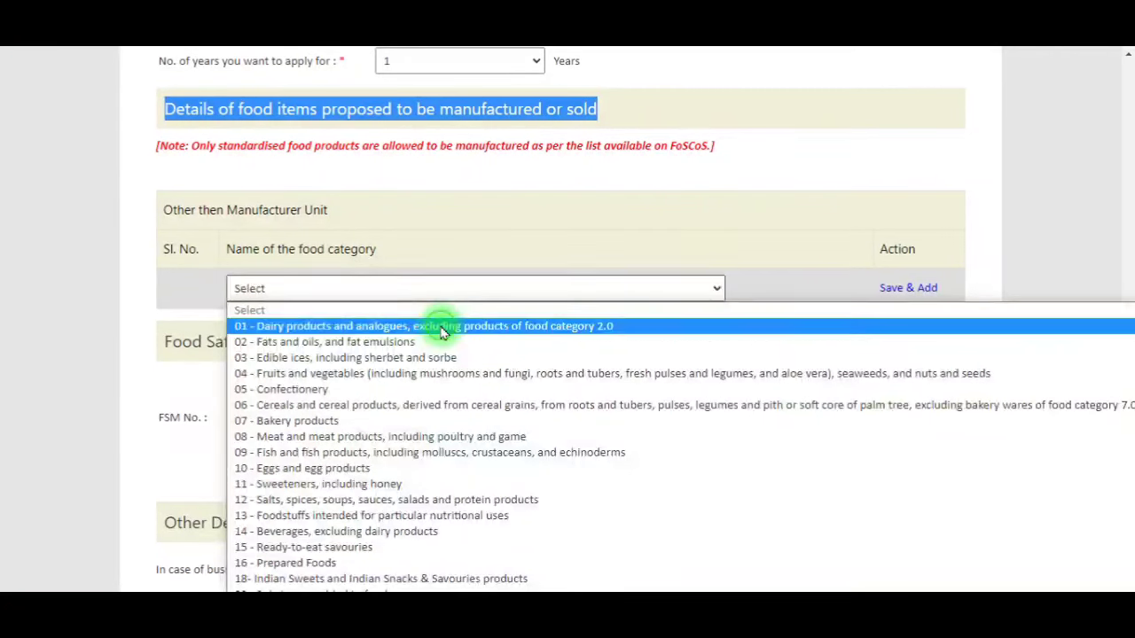
{"action": "left_click", "coordinate": [441, 328]}
{"action": "left_click", "coordinate": [906, 287]}
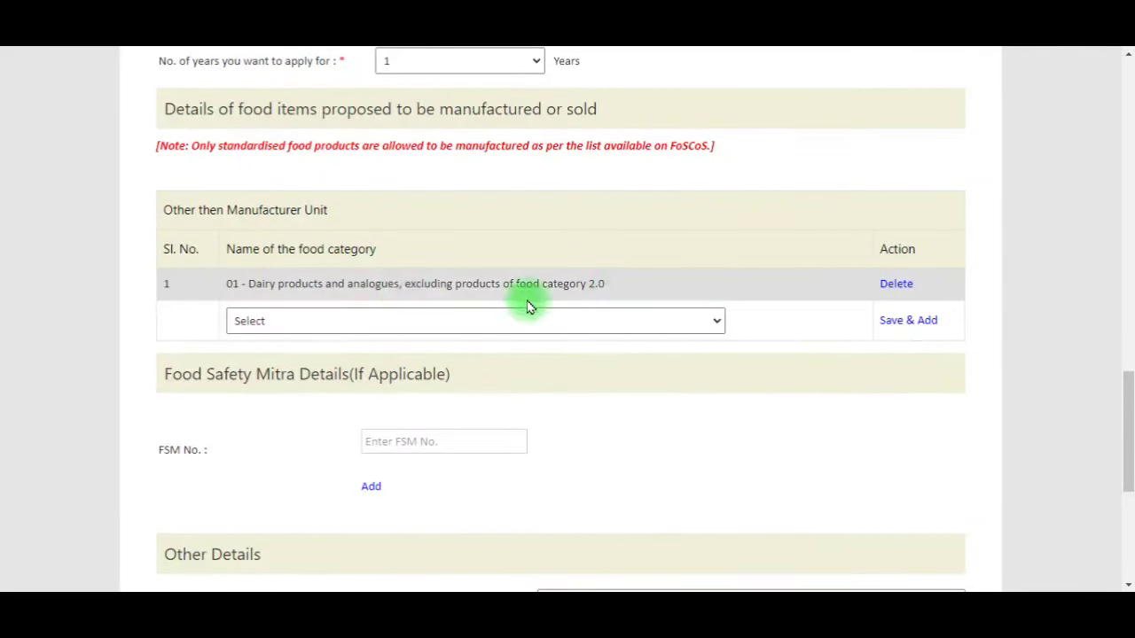
{"action": "left_click", "coordinate": [441, 320]}
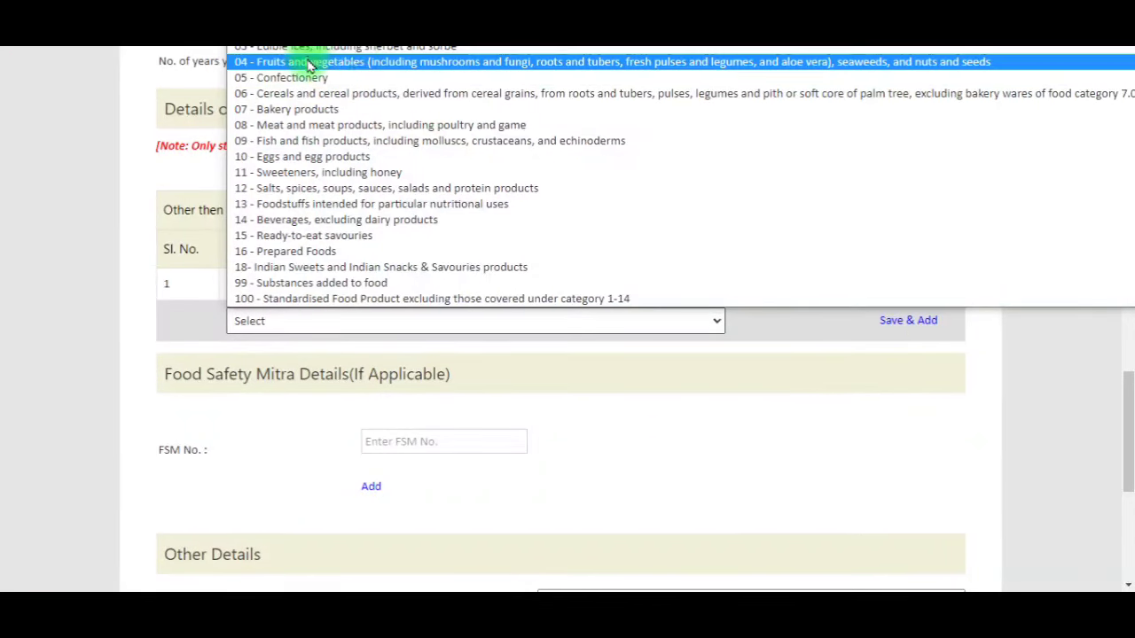
{"action": "left_click", "coordinate": [348, 67]}
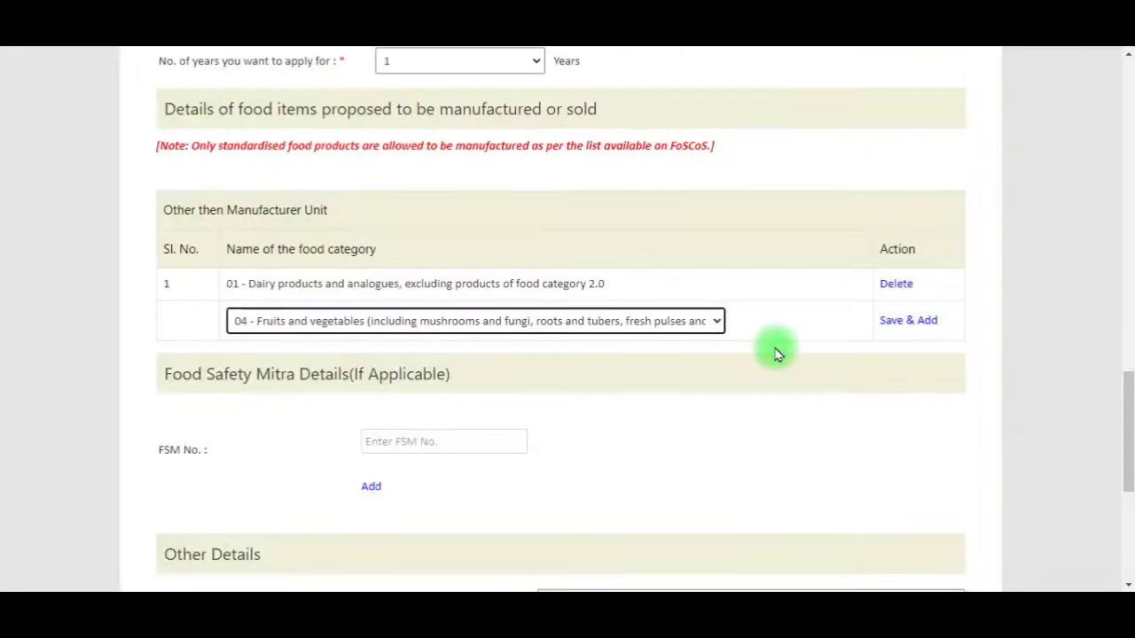
{"action": "left_click", "coordinate": [908, 321]}
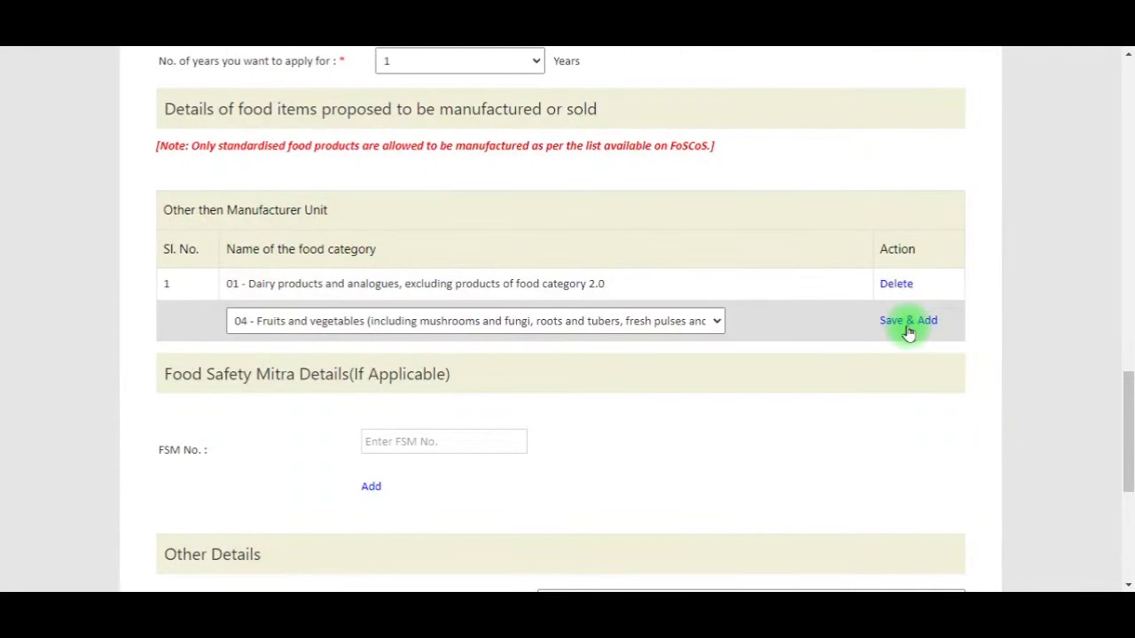
Step: Add 10 - Eggs and 11 - Sweeteners rows, then select 06 - Cereals
{"action": "left_click", "coordinate": [520, 376]}
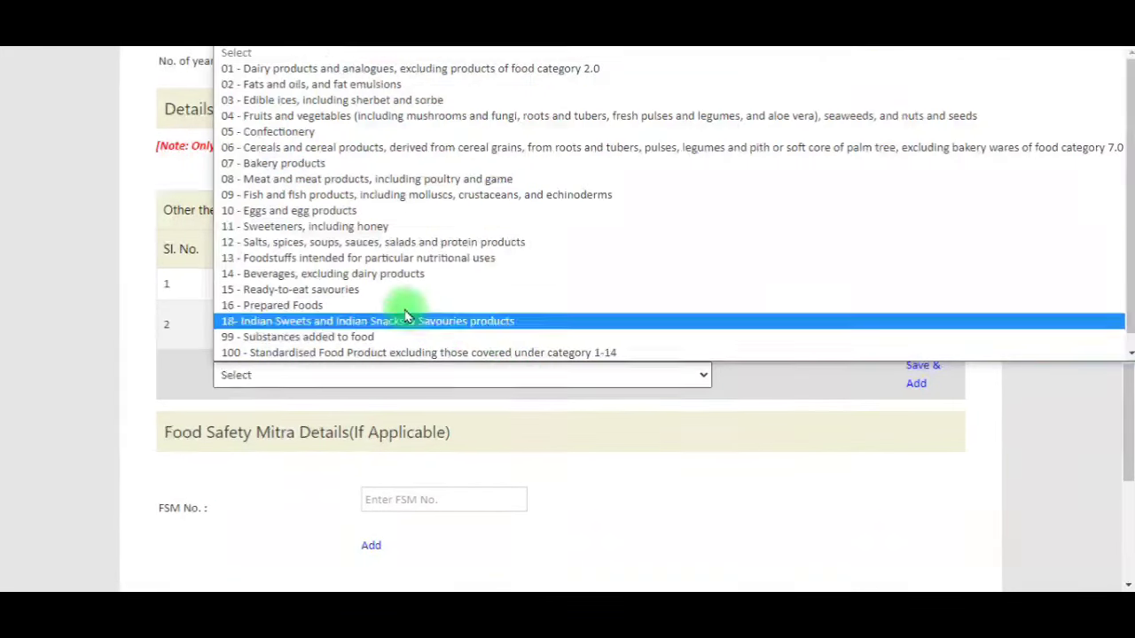
{"action": "left_click", "coordinate": [342, 213]}
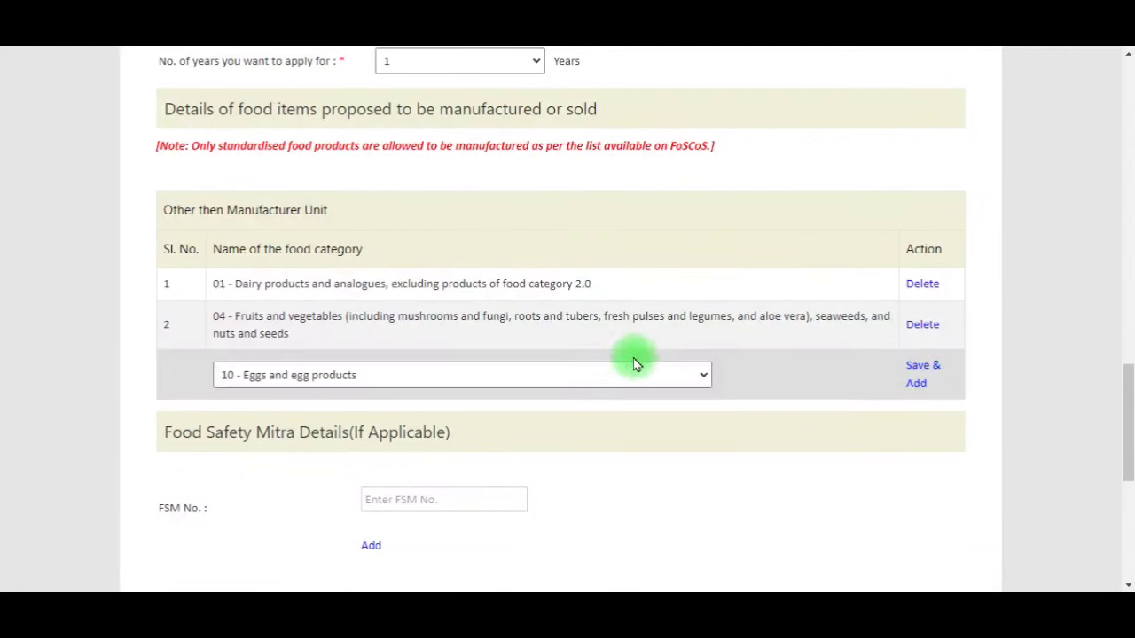
{"action": "left_click", "coordinate": [913, 373]}
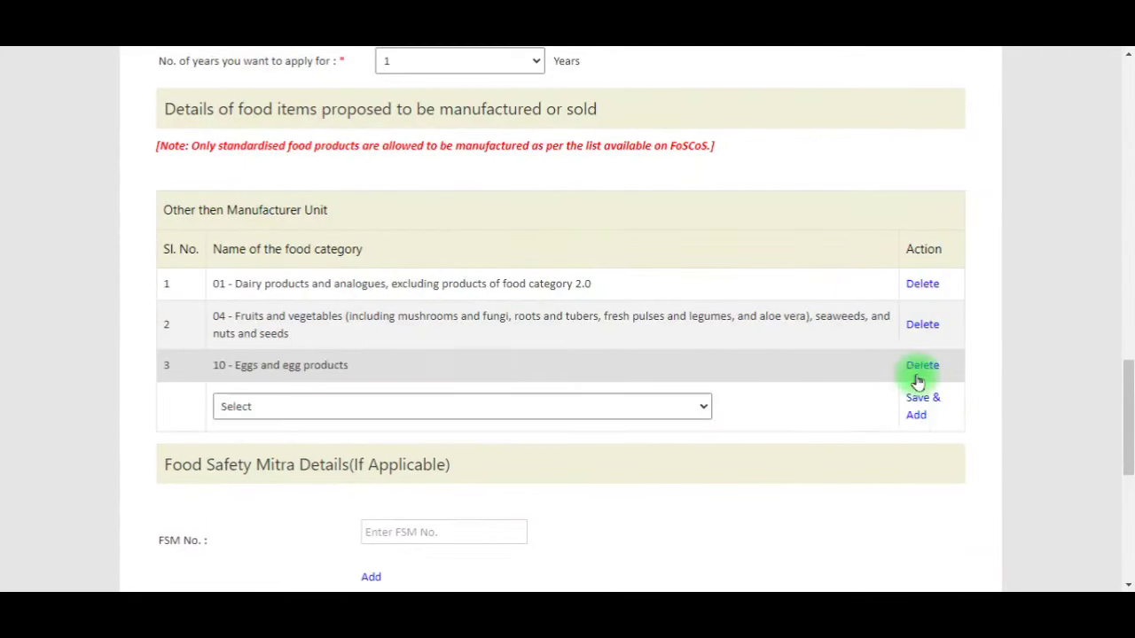
{"action": "left_click", "coordinate": [456, 410]}
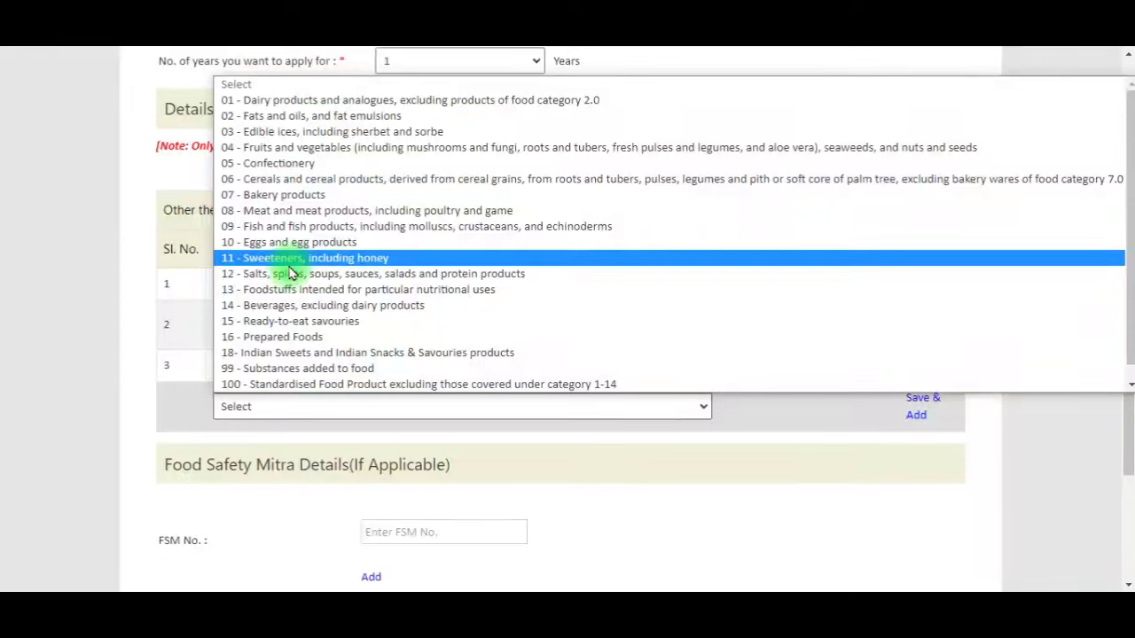
{"action": "left_click", "coordinate": [344, 259]}
{"action": "left_click", "coordinate": [909, 406]}
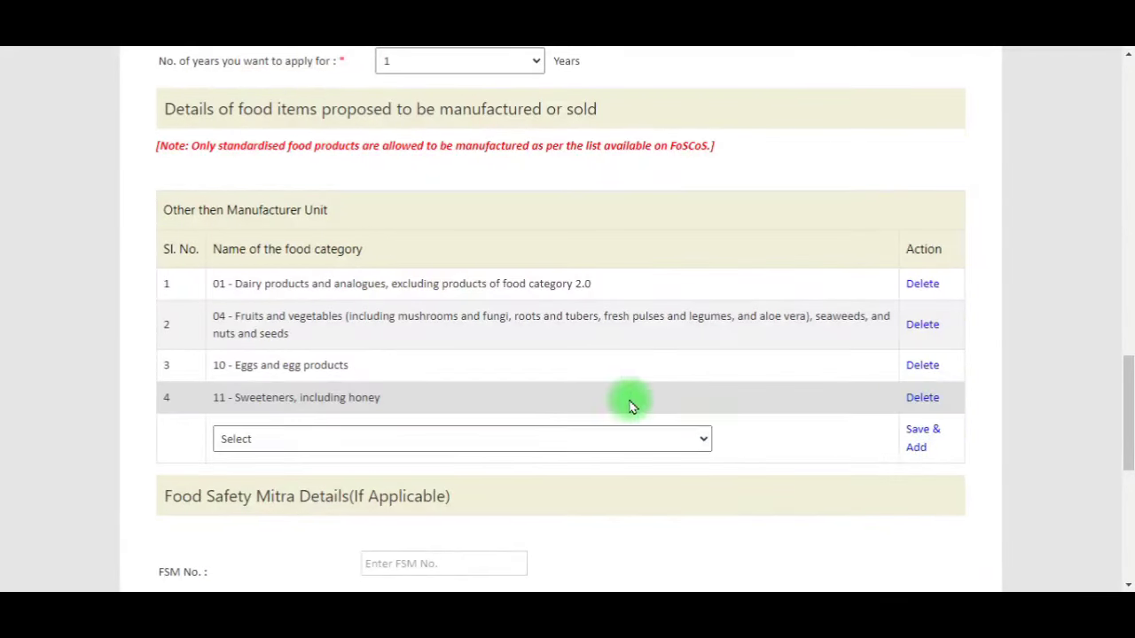
{"action": "left_click", "coordinate": [520, 438]}
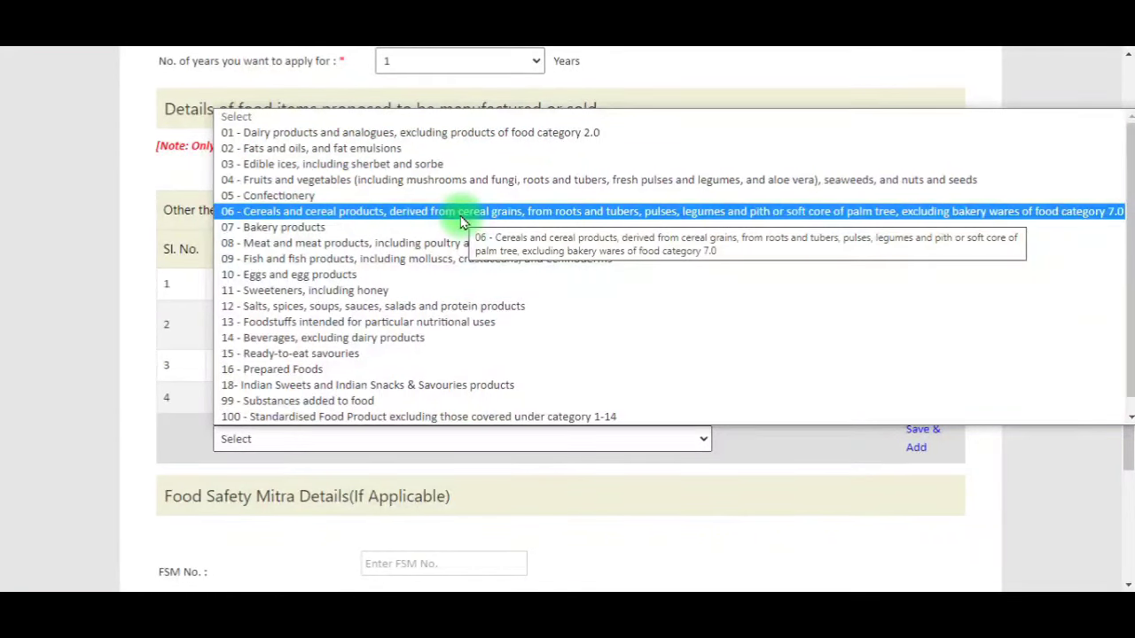
{"action": "left_click", "coordinate": [461, 213]}
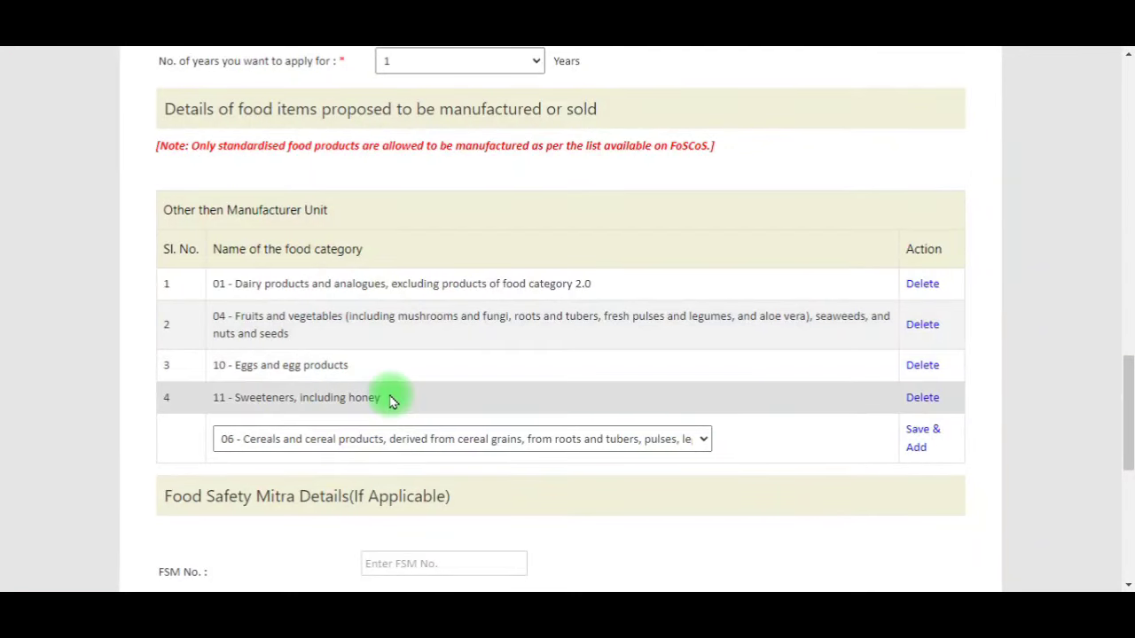
{"action": "scroll", "coordinate": [393, 401], "scroll_direction": "down", "scroll_amount": 3}
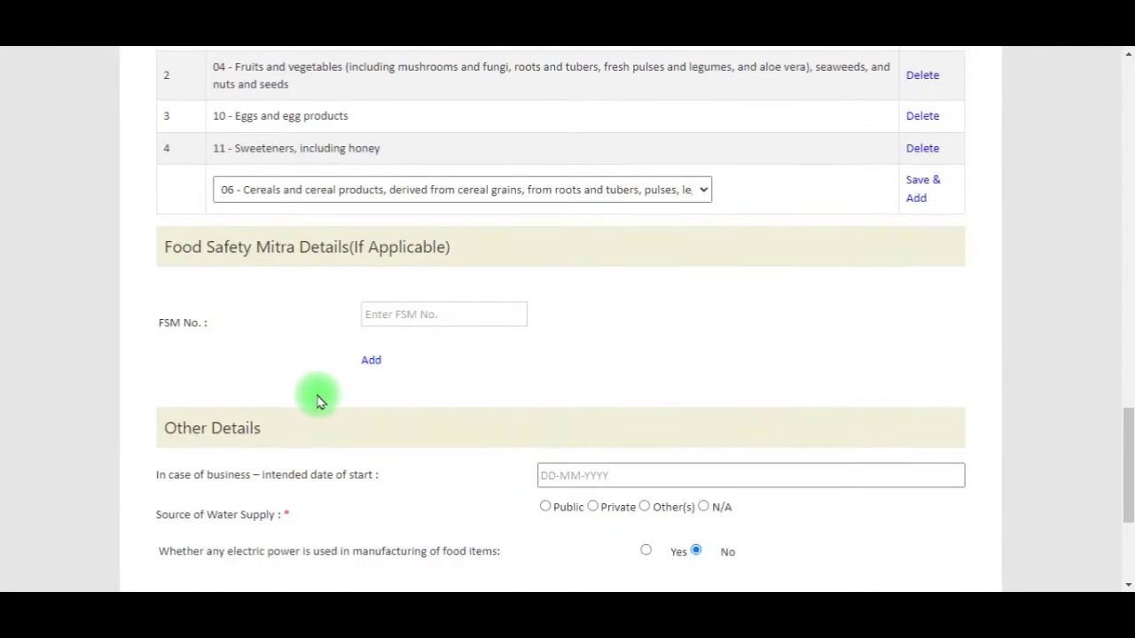
{"action": "left_click_drag", "start_coordinate": [166, 247], "coordinate": [456, 262]}
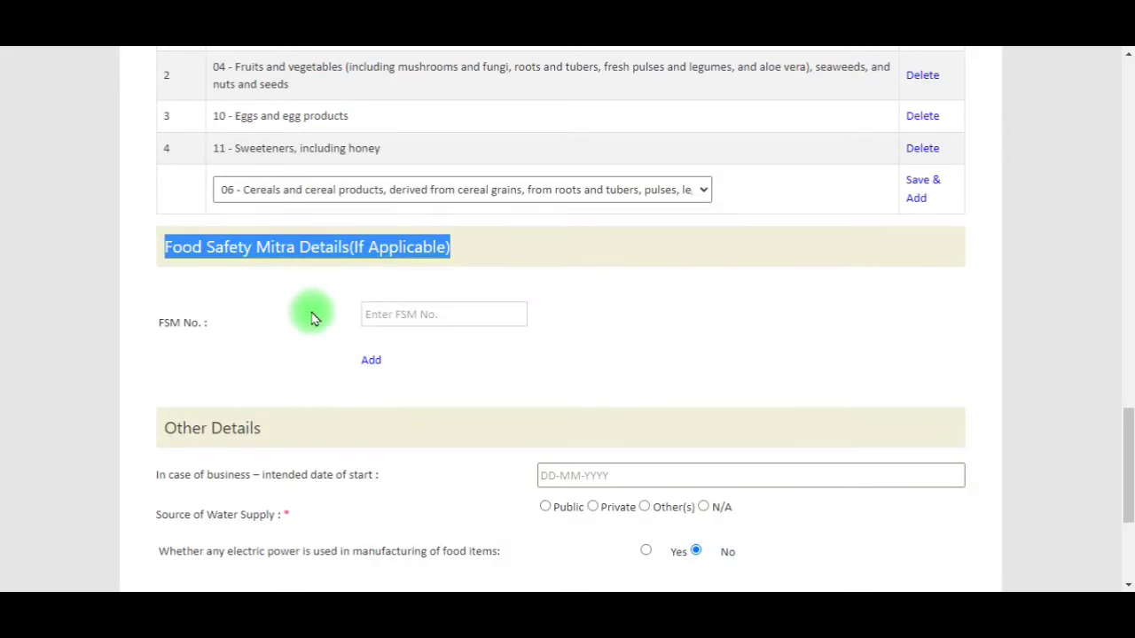
{"action": "left_click", "coordinate": [434, 312]}
{"action": "scroll", "coordinate": [487, 413], "scroll_direction": "down", "scroll_amount": 1}
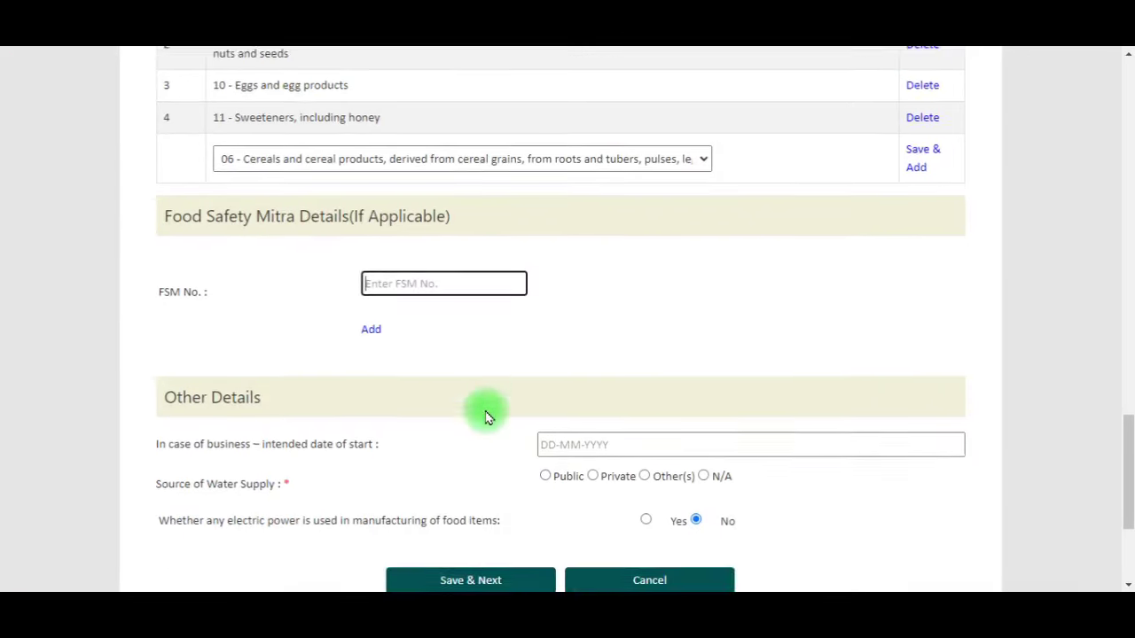
{"action": "scroll", "coordinate": [262, 543], "scroll_direction": "down", "scroll_amount": 2}
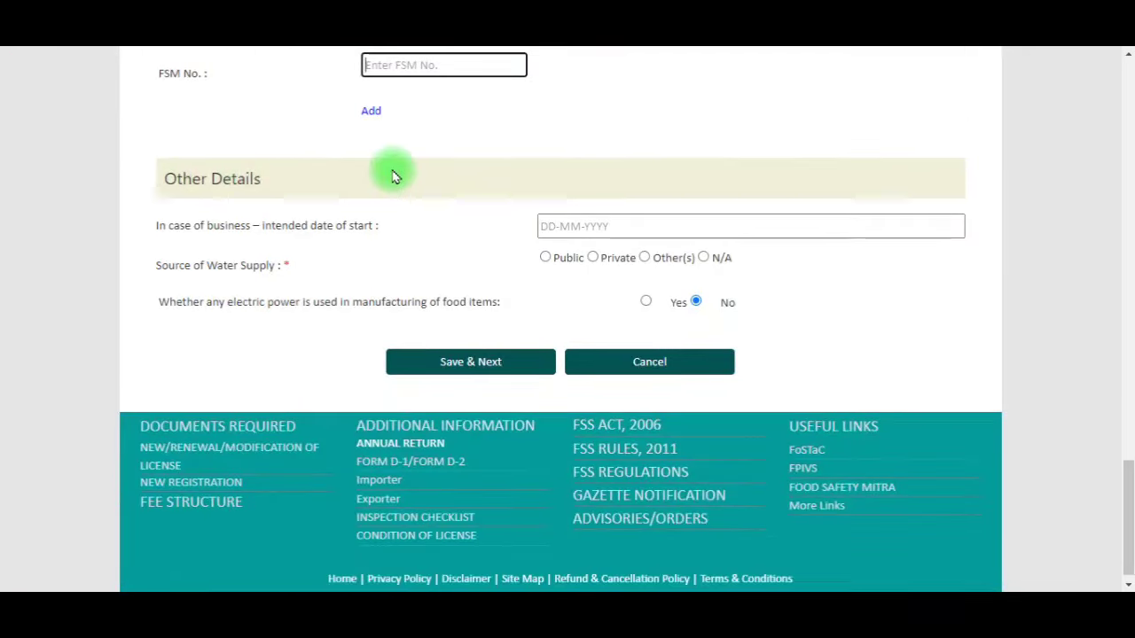
{"action": "left_click_drag", "start_coordinate": [152, 223], "coordinate": [375, 226]}
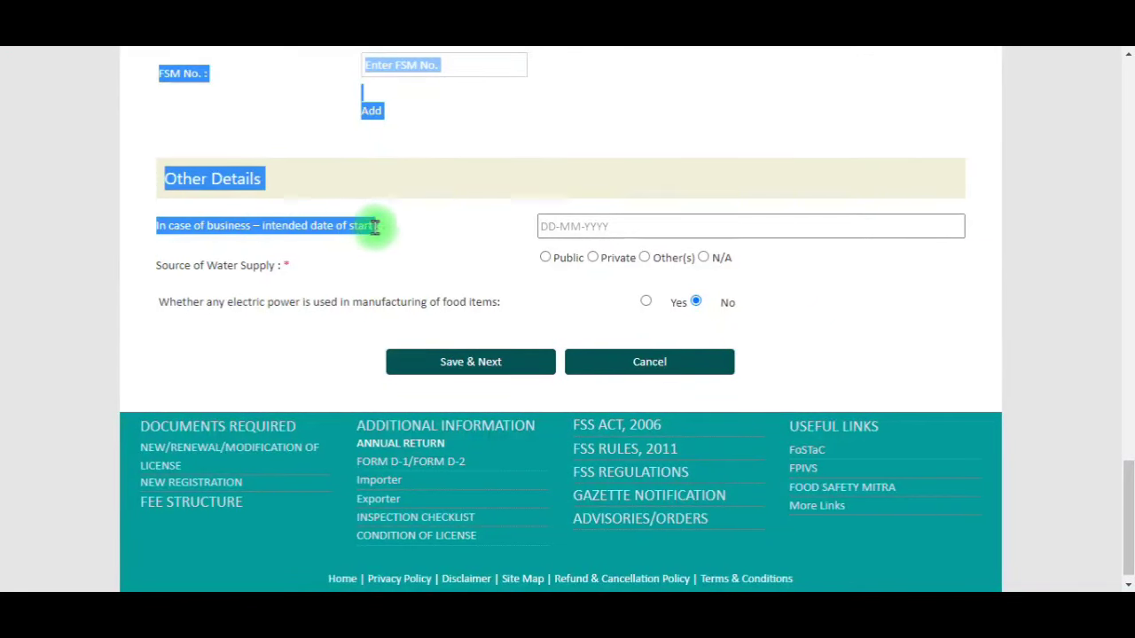
{"action": "left_click", "coordinate": [419, 270]}
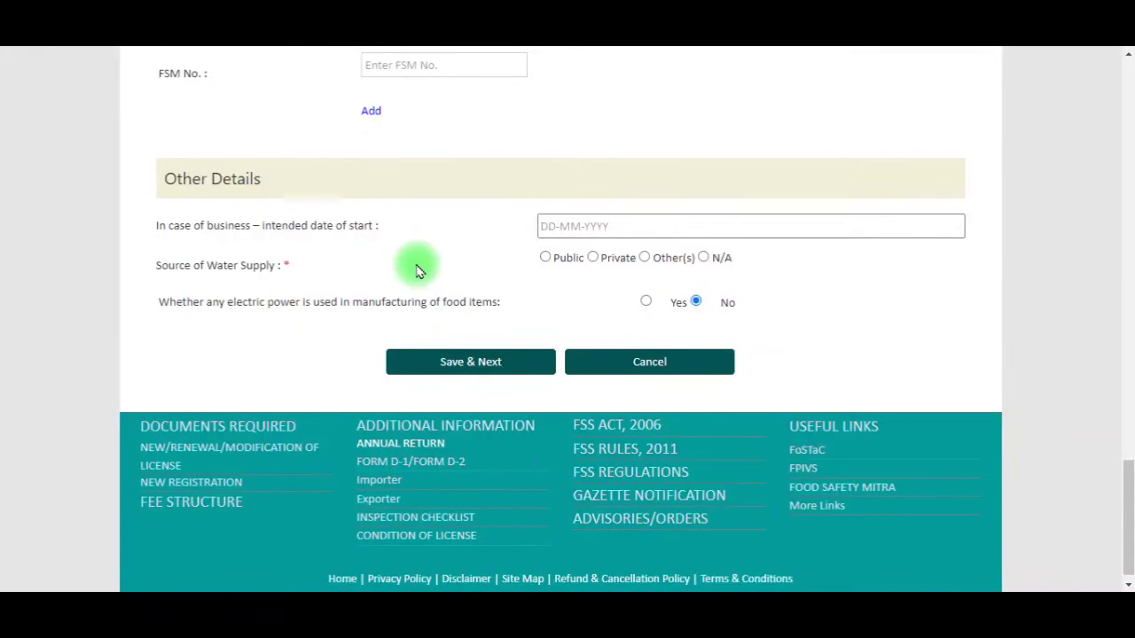
Step: Pick 1 March 2023 as the intended start date and Private water supply
{"action": "left_click", "coordinate": [564, 225]}
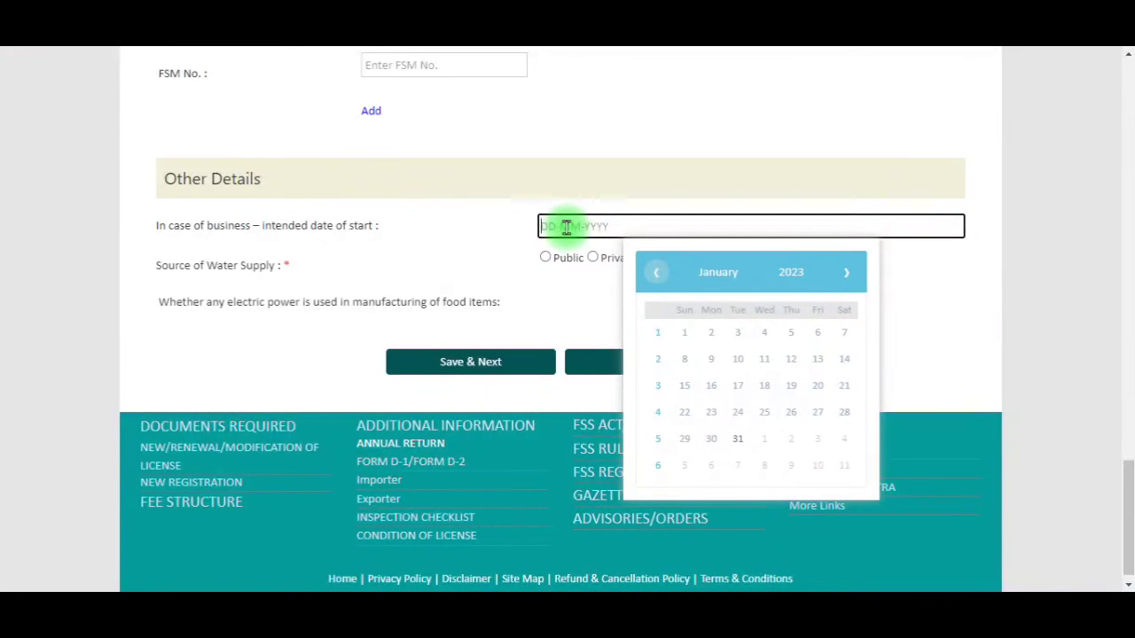
{"action": "left_click", "coordinate": [848, 275]}
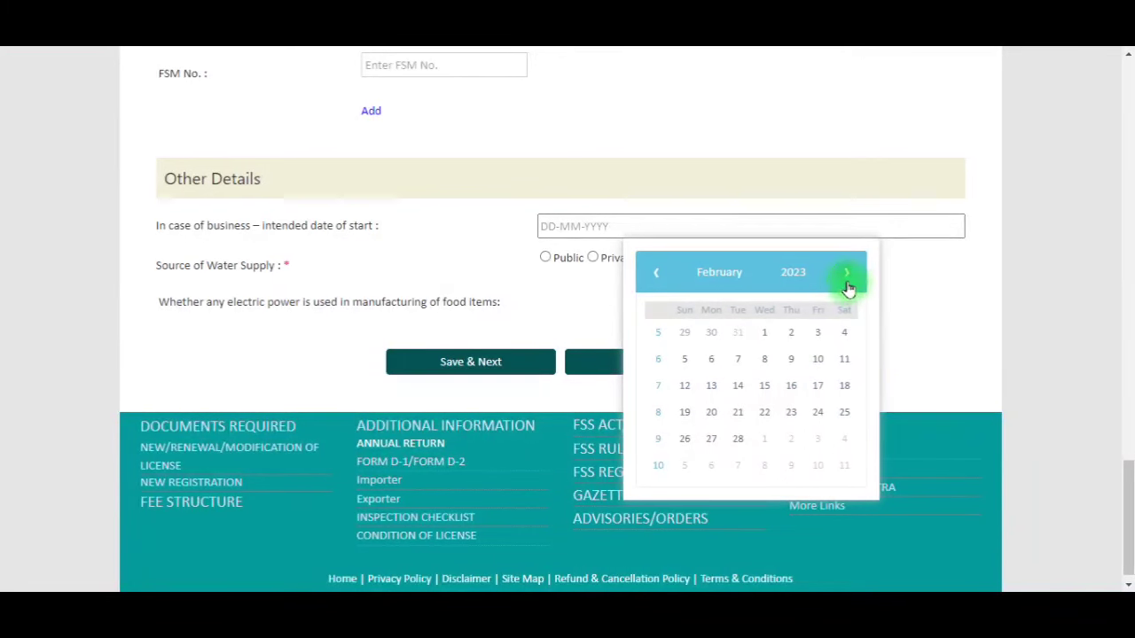
{"action": "left_click", "coordinate": [848, 282]}
{"action": "left_click", "coordinate": [769, 335]}
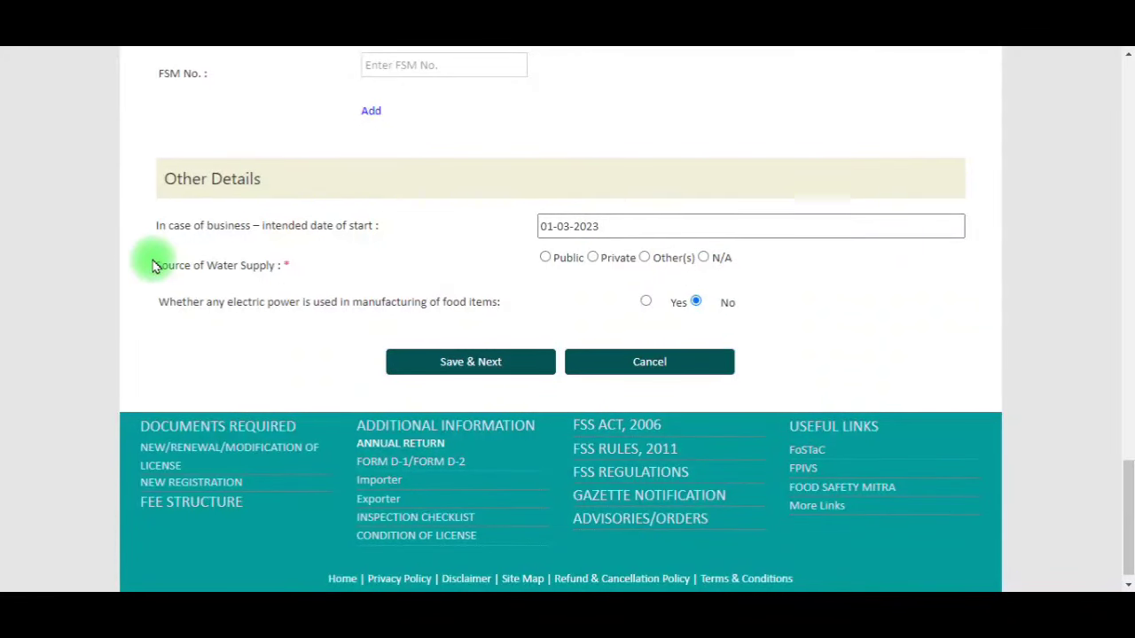
{"action": "left_click_drag", "start_coordinate": [151, 261], "coordinate": [280, 264]}
{"action": "left_click", "coordinate": [345, 282]}
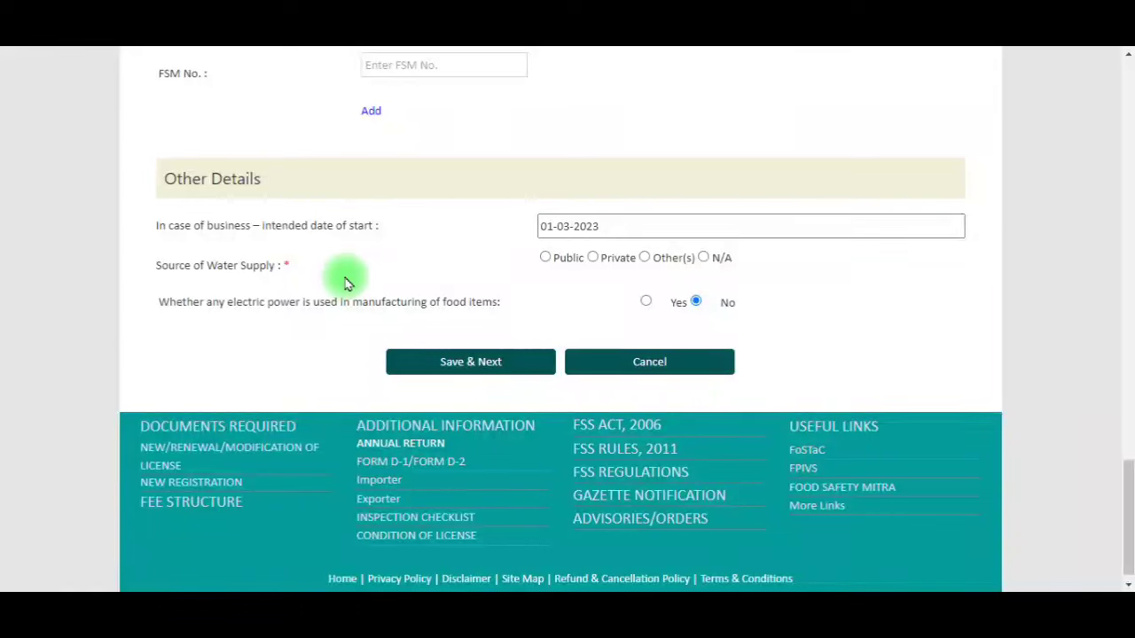
{"action": "left_click", "coordinate": [599, 258]}
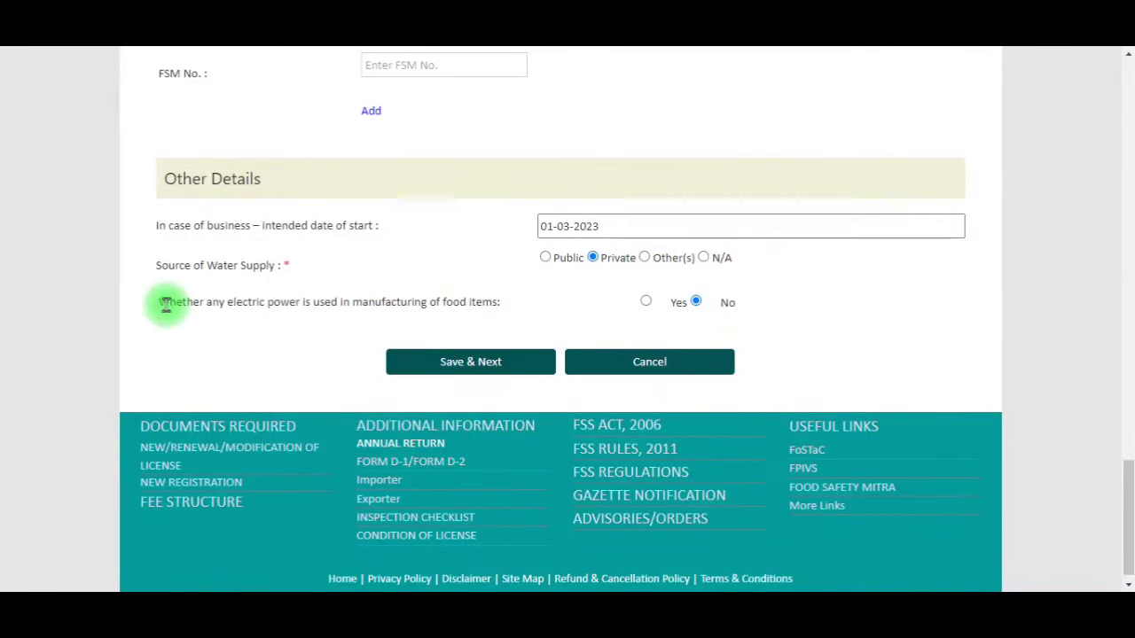
{"action": "left_click_drag", "start_coordinate": [168, 303], "coordinate": [500, 302]}
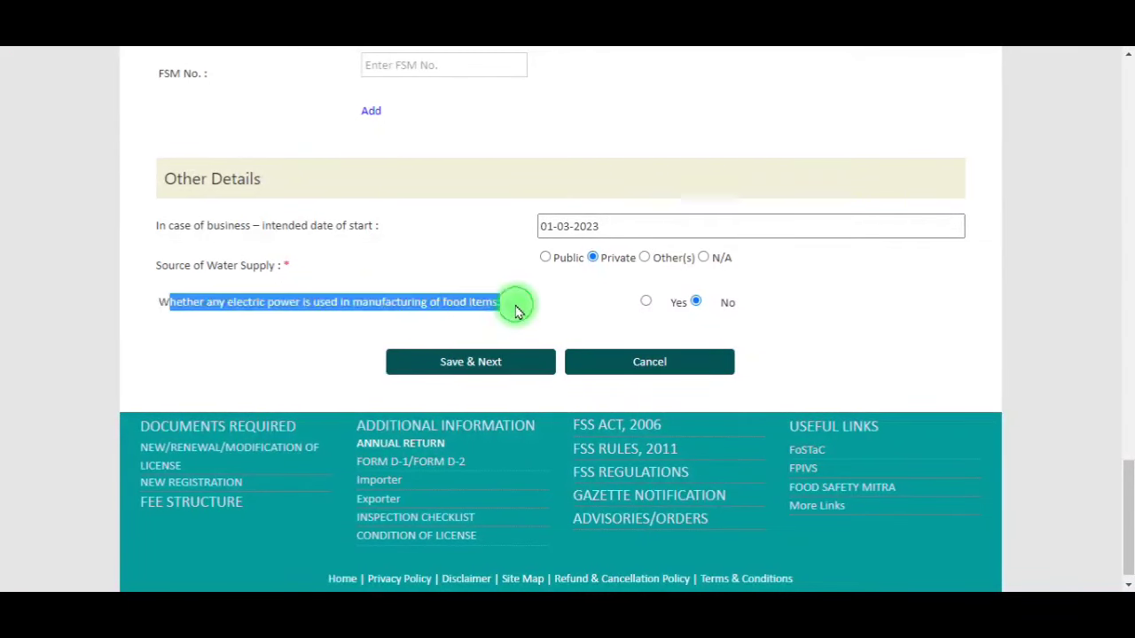
Step: Mark electric power as used and select the sanctioned electricity load field
{"action": "left_click", "coordinate": [518, 308]}
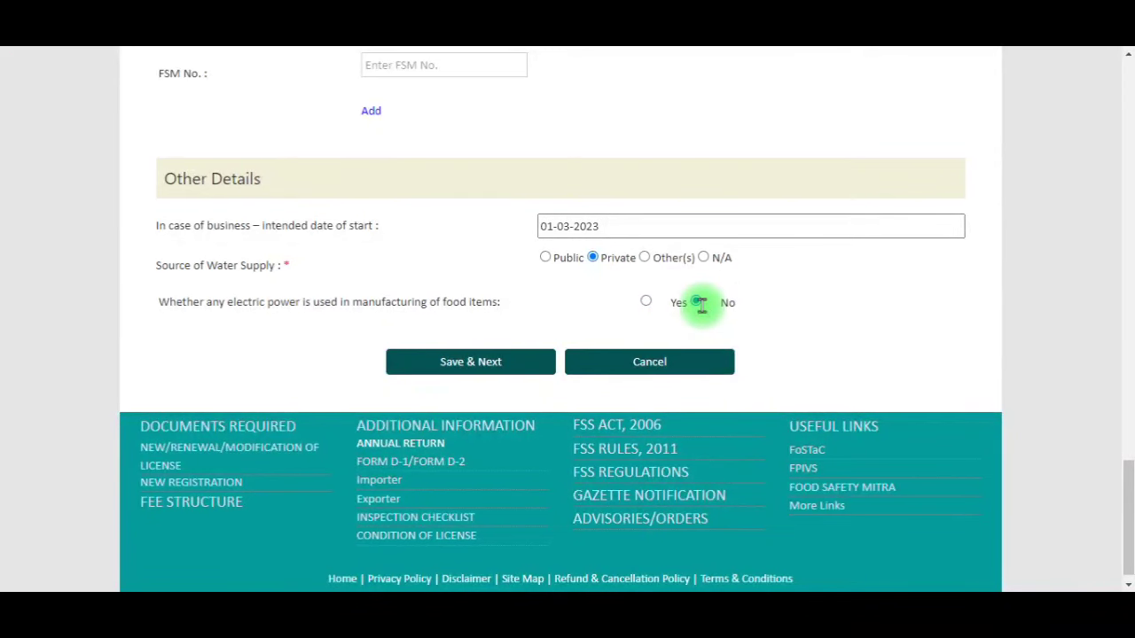
{"action": "left_click", "coordinate": [647, 304]}
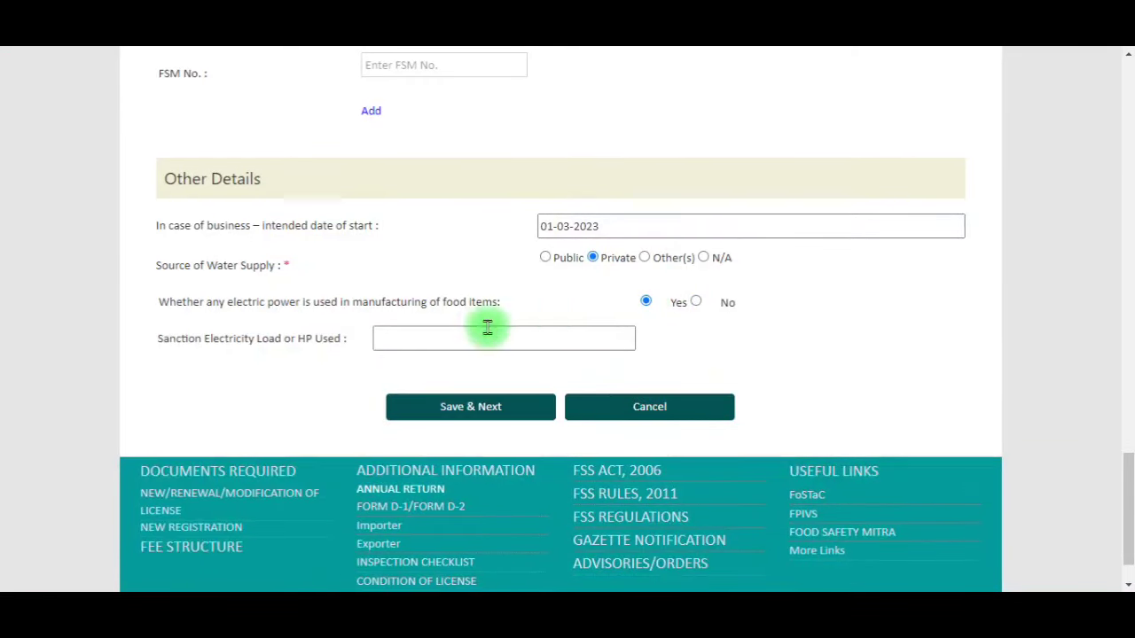
{"action": "left_click_drag", "start_coordinate": [155, 346], "coordinate": [294, 363]}
{"action": "left_click", "coordinate": [329, 366]}
{"action": "left_click", "coordinate": [418, 348]}
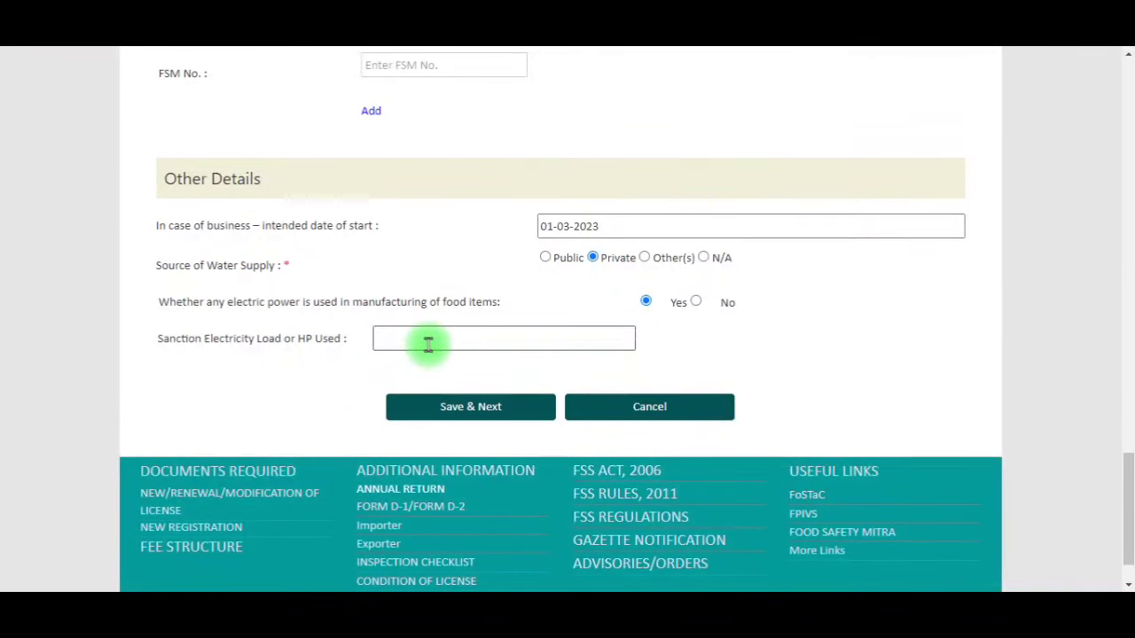
{"action": "left_click", "coordinate": [427, 344]}
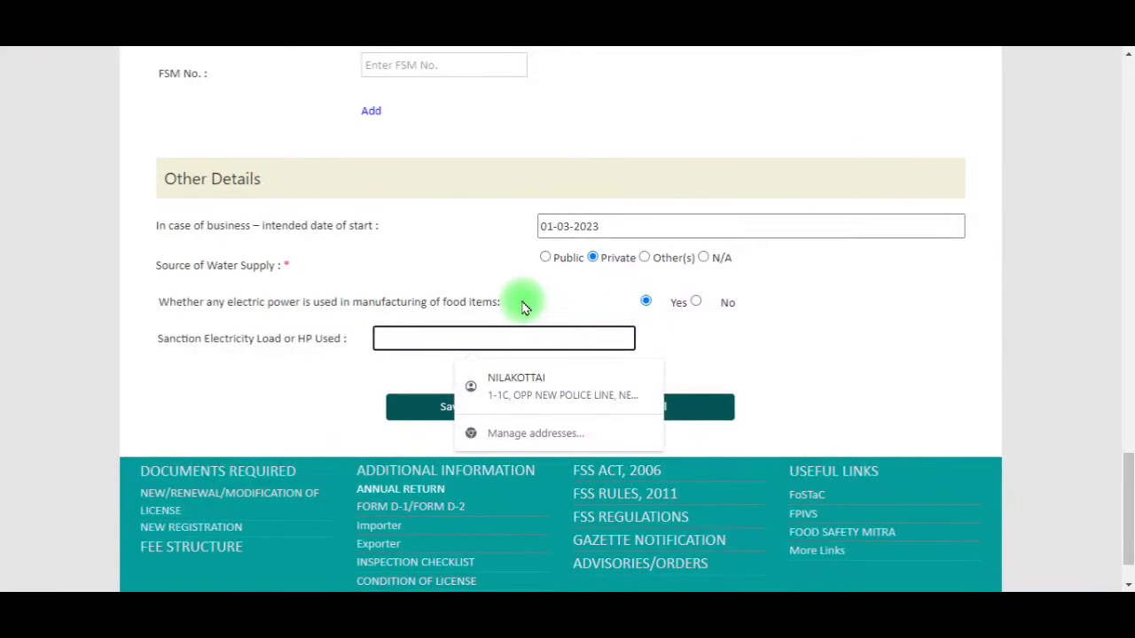
Step: Revert electric power to No, save the page and accept the four food categories
{"action": "left_click", "coordinate": [696, 301]}
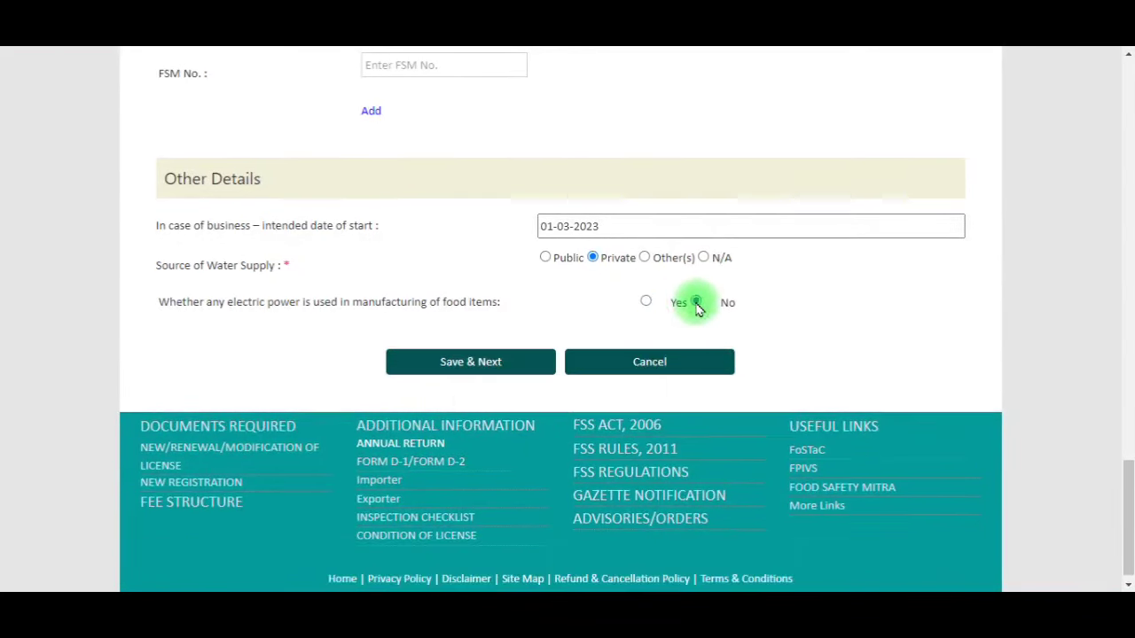
{"action": "left_click", "coordinate": [477, 363]}
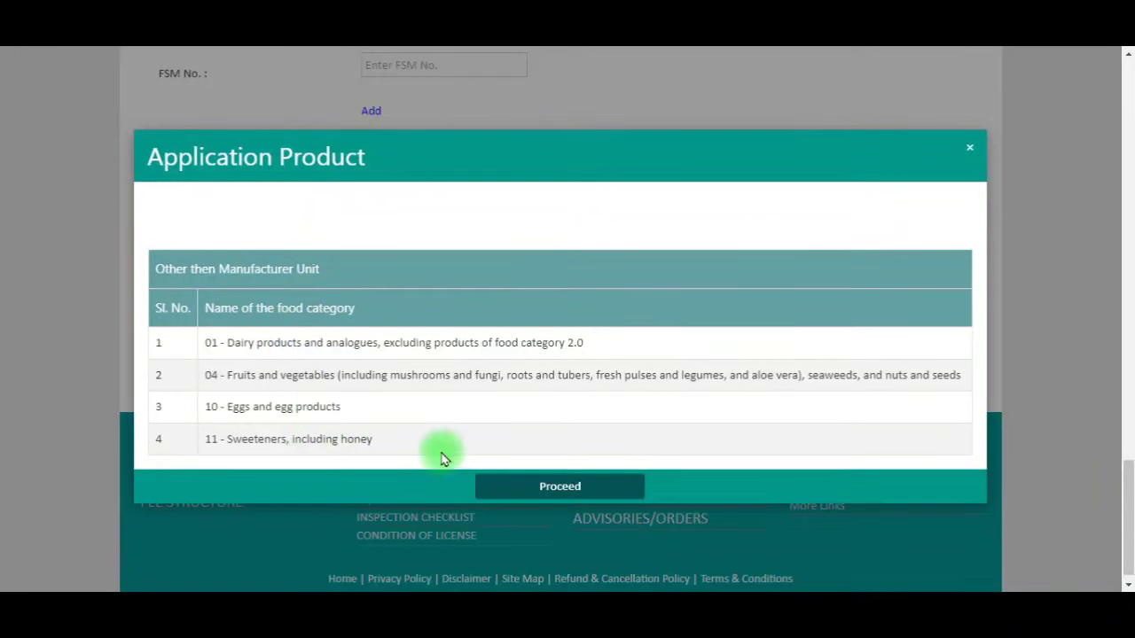
{"action": "left_click", "coordinate": [547, 487]}
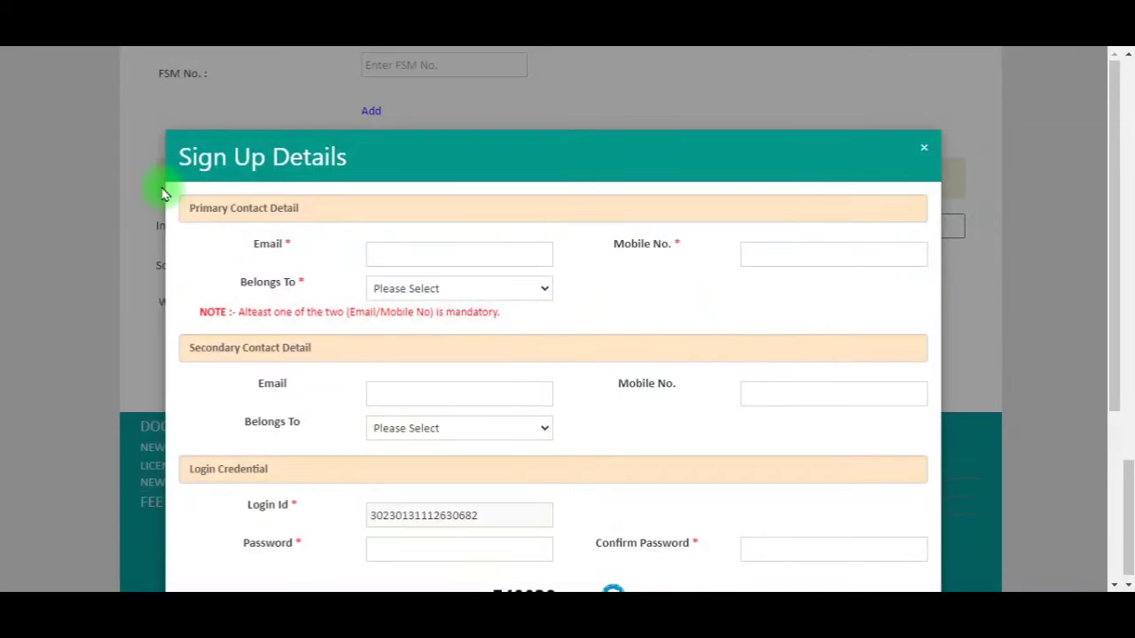
Step: Enter the primary contact's e-mail and mobile number, checking the Belongs To choices
{"action": "left_click_drag", "start_coordinate": [182, 208], "coordinate": [304, 211]}
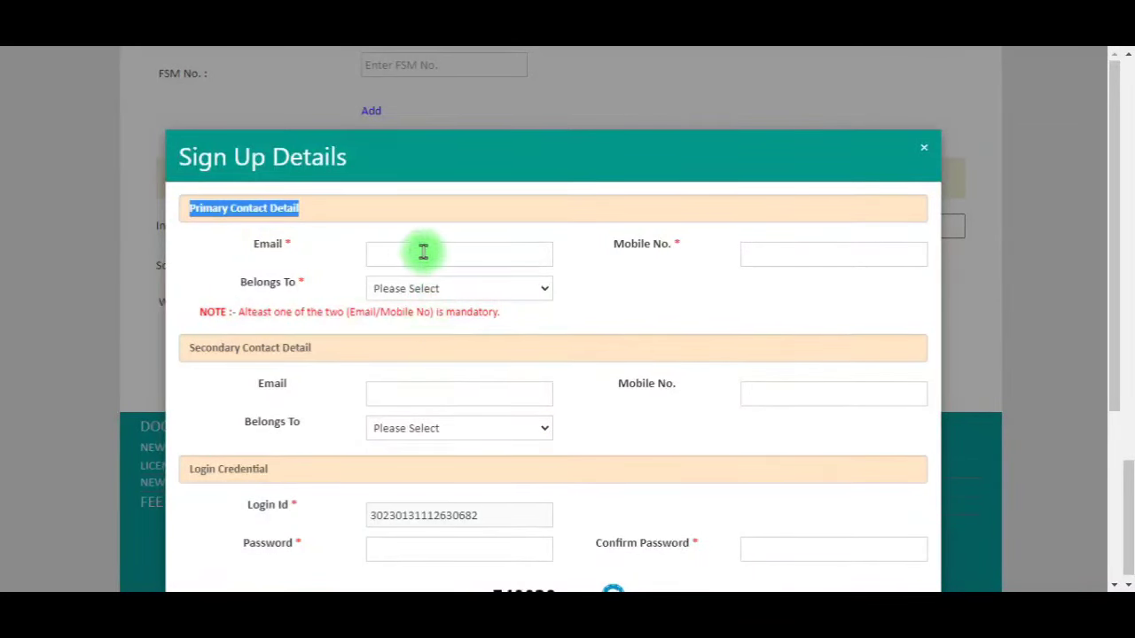
{"action": "left_click", "coordinate": [424, 253]}
{"action": "left_click", "coordinate": [754, 254]}
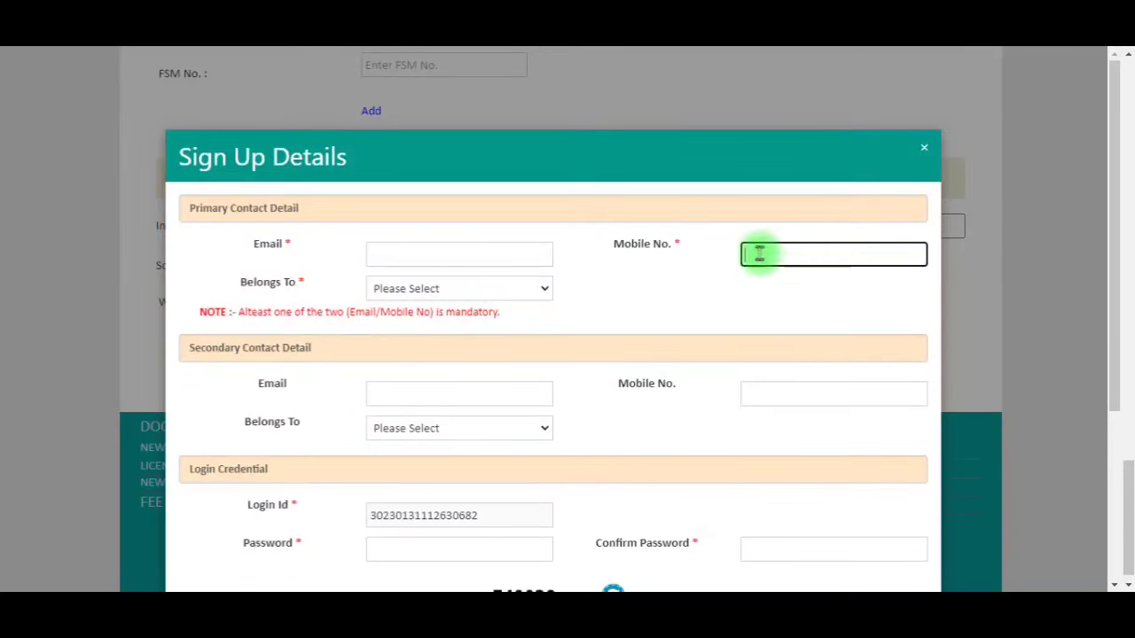
{"action": "left_click", "coordinate": [402, 289]}
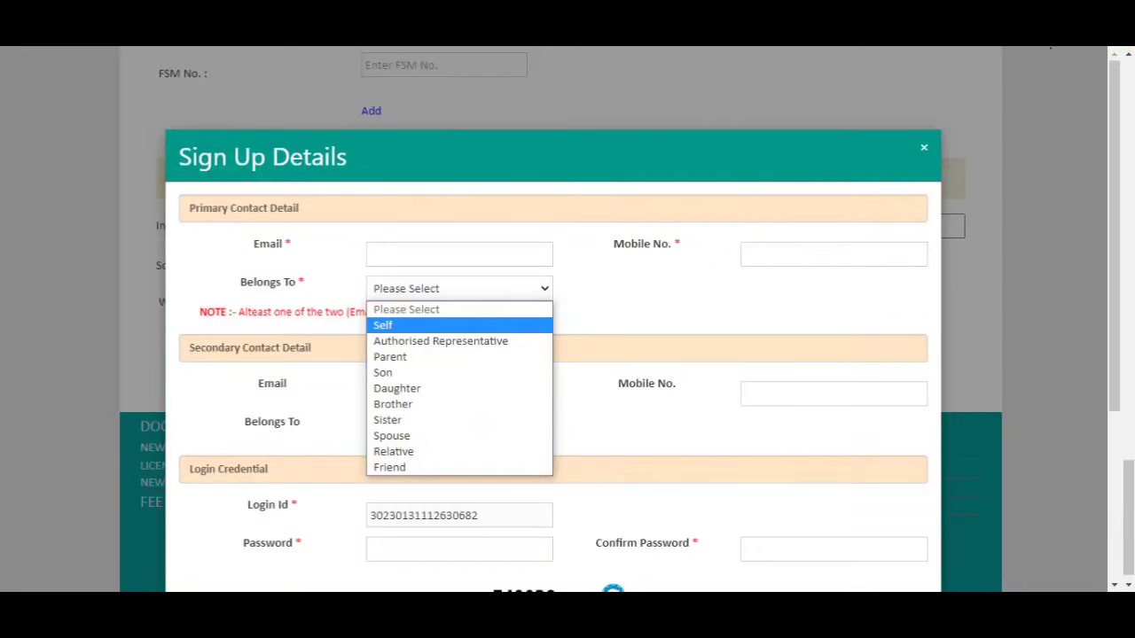
{"action": "left_click", "coordinate": [985, 114]}
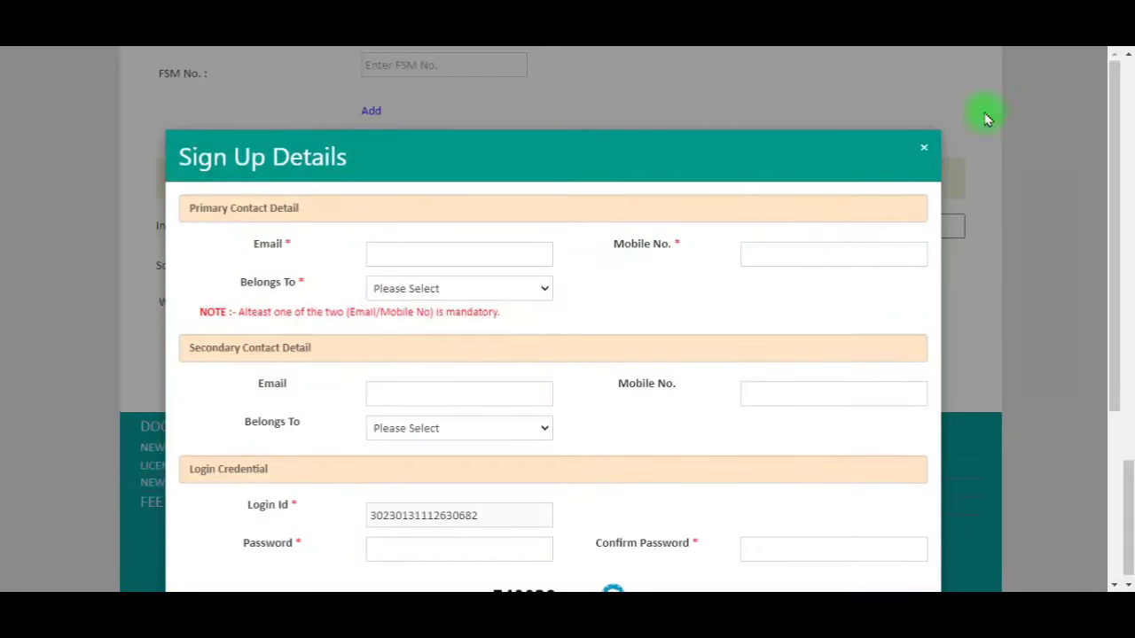
{"action": "left_click", "coordinate": [494, 294]}
{"action": "left_click", "coordinate": [697, 305]}
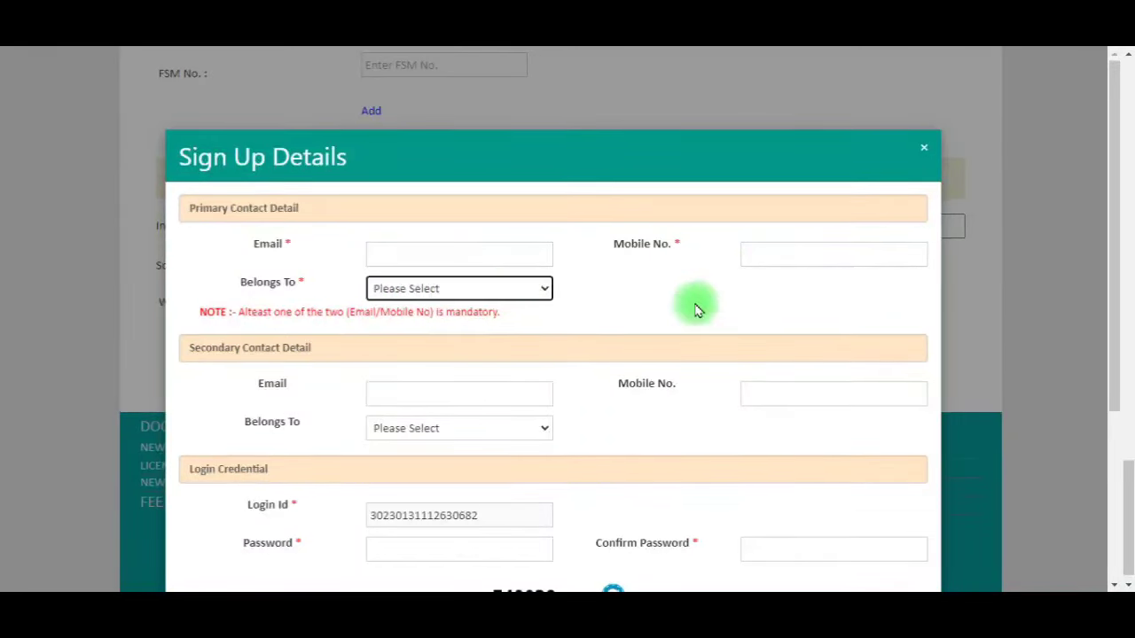
{"action": "left_click", "coordinate": [460, 259]}
{"action": "left_click", "coordinate": [770, 251]}
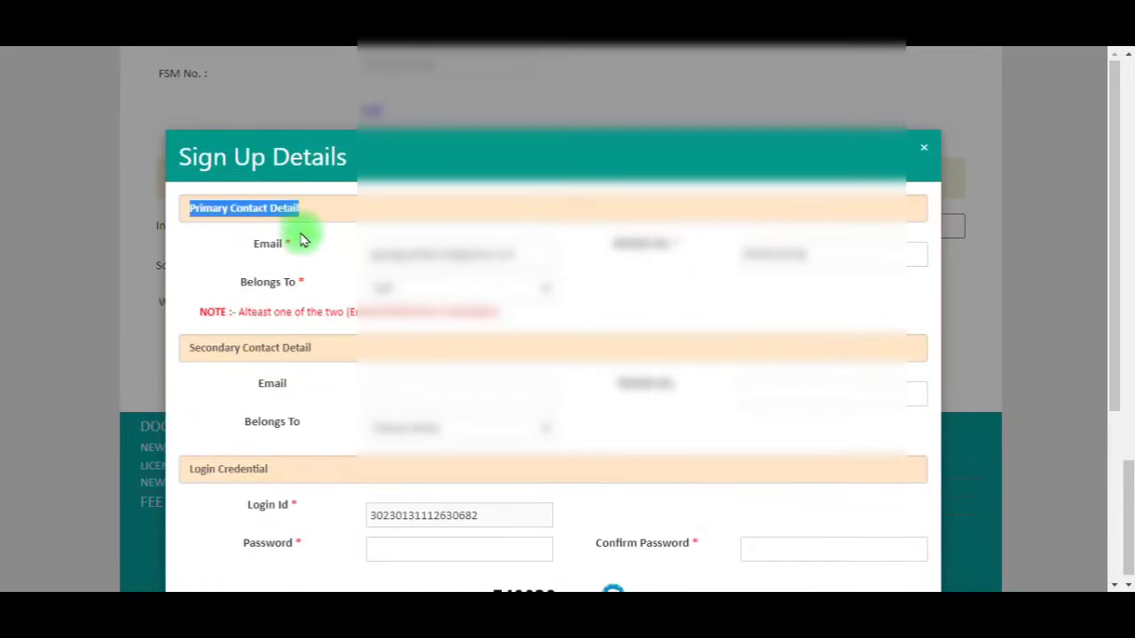
Step: Choose a Belongs To option for the secondary contact
{"action": "left_click_drag", "start_coordinate": [182, 350], "coordinate": [319, 353]}
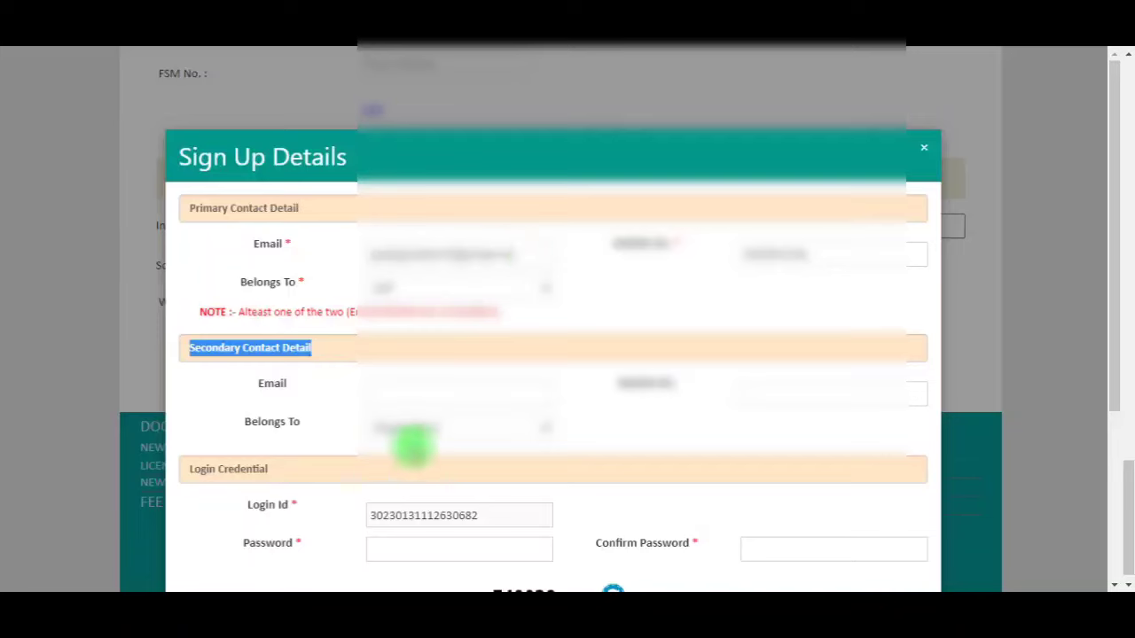
{"action": "left_click", "coordinate": [423, 427]}
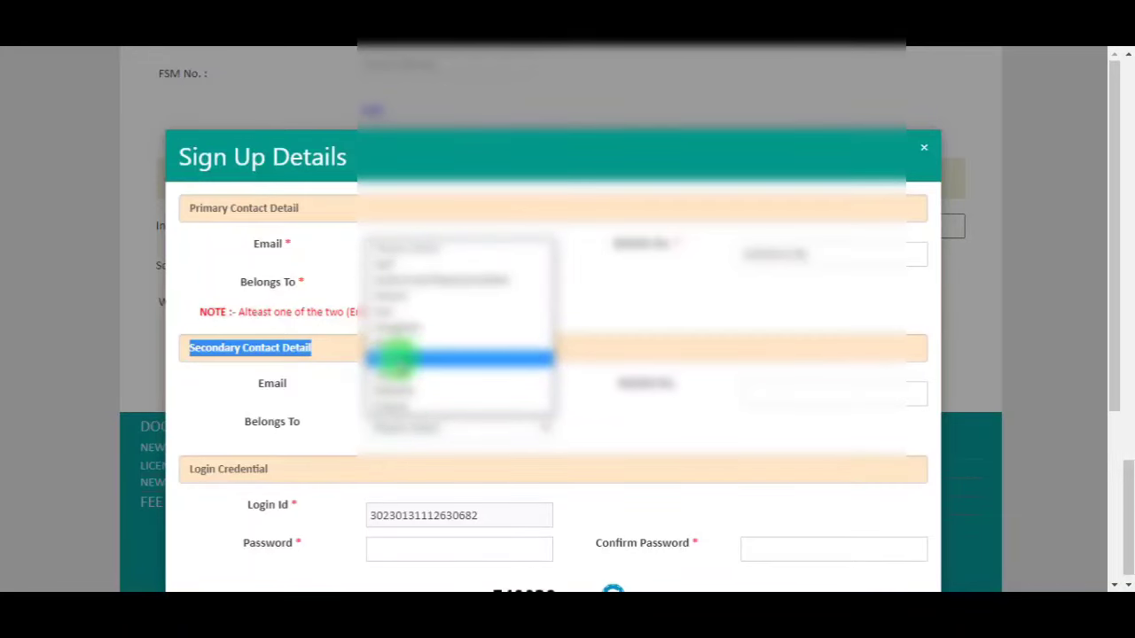
{"action": "left_click", "coordinate": [408, 426]}
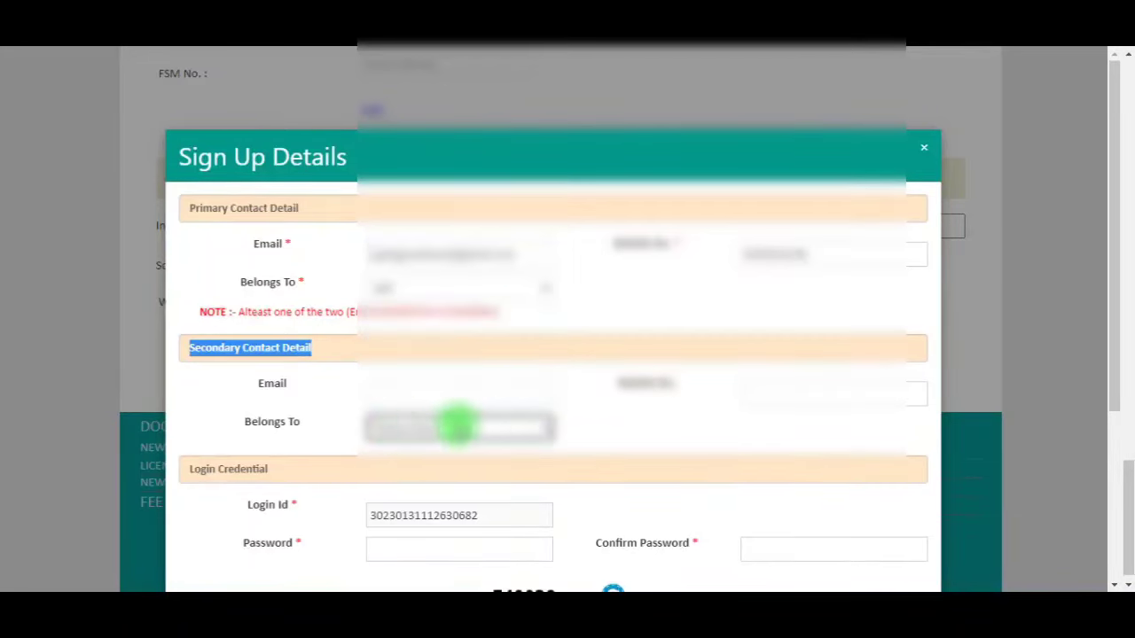
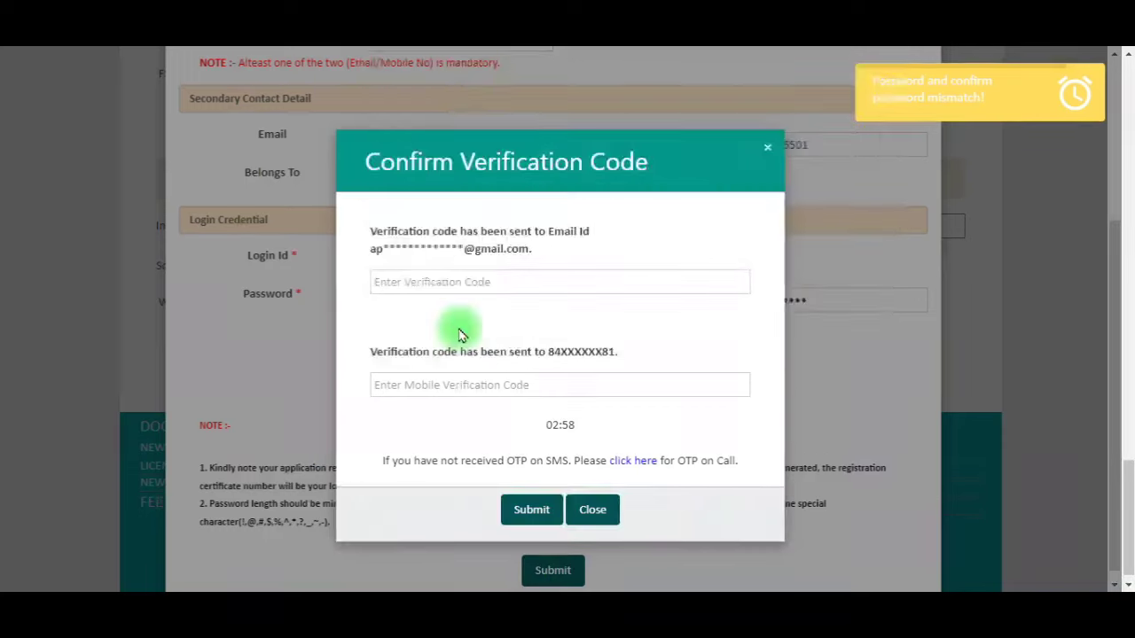
Step: Enter the e-mail and mobile verification codes, submit them, and acknowledge the new login ID
{"action": "left_click", "coordinate": [506, 284]}
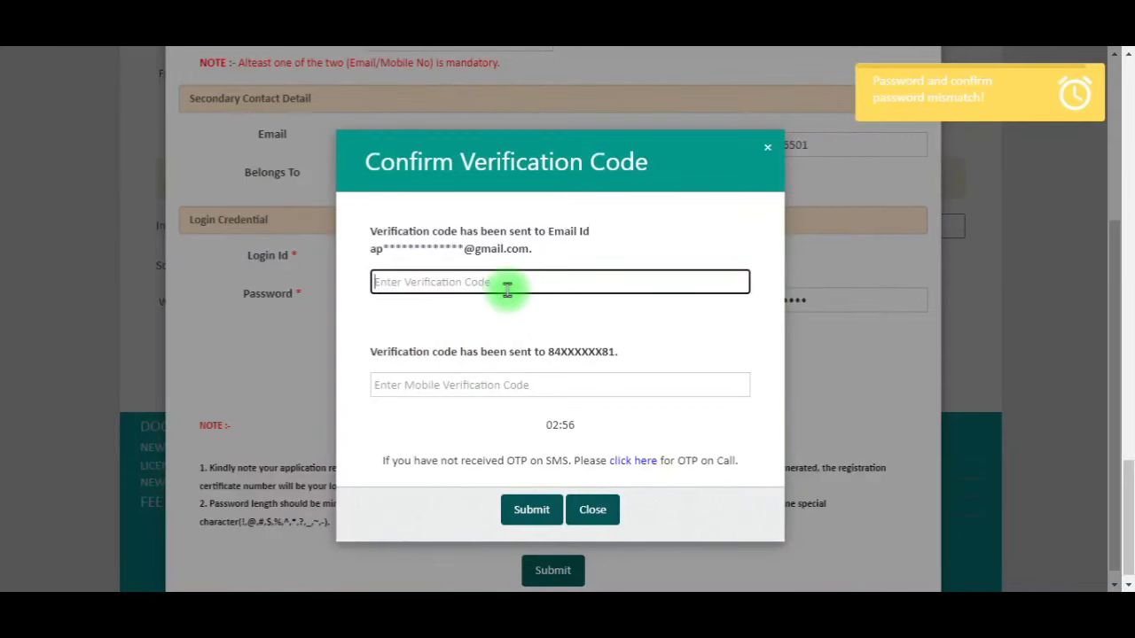
{"action": "left_click", "coordinate": [426, 392]}
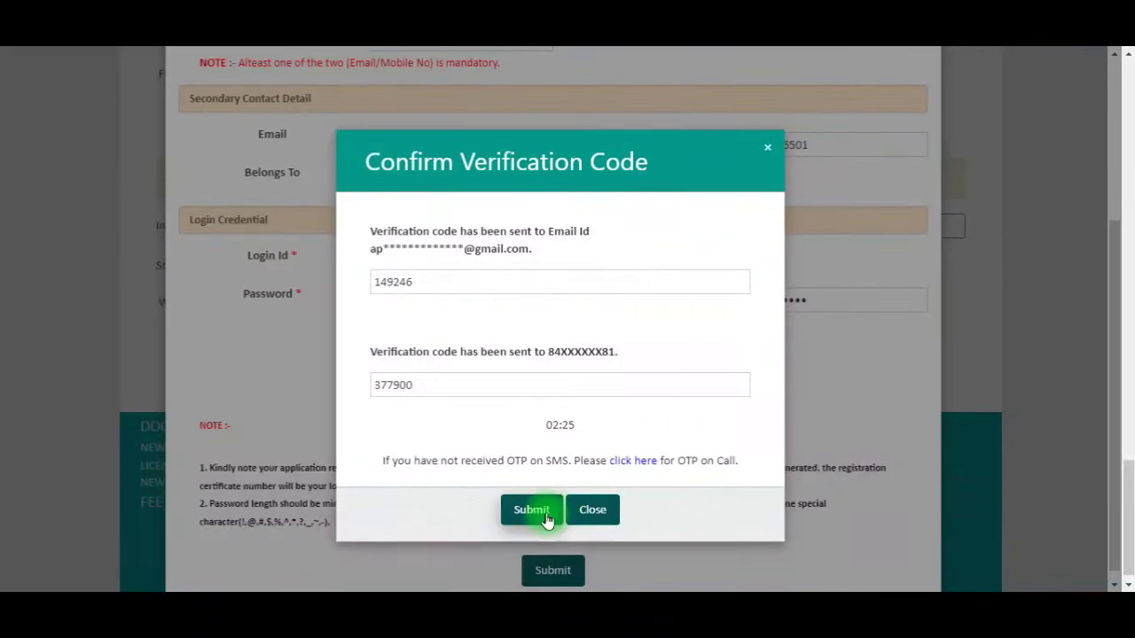
{"action": "left_click", "coordinate": [546, 519]}
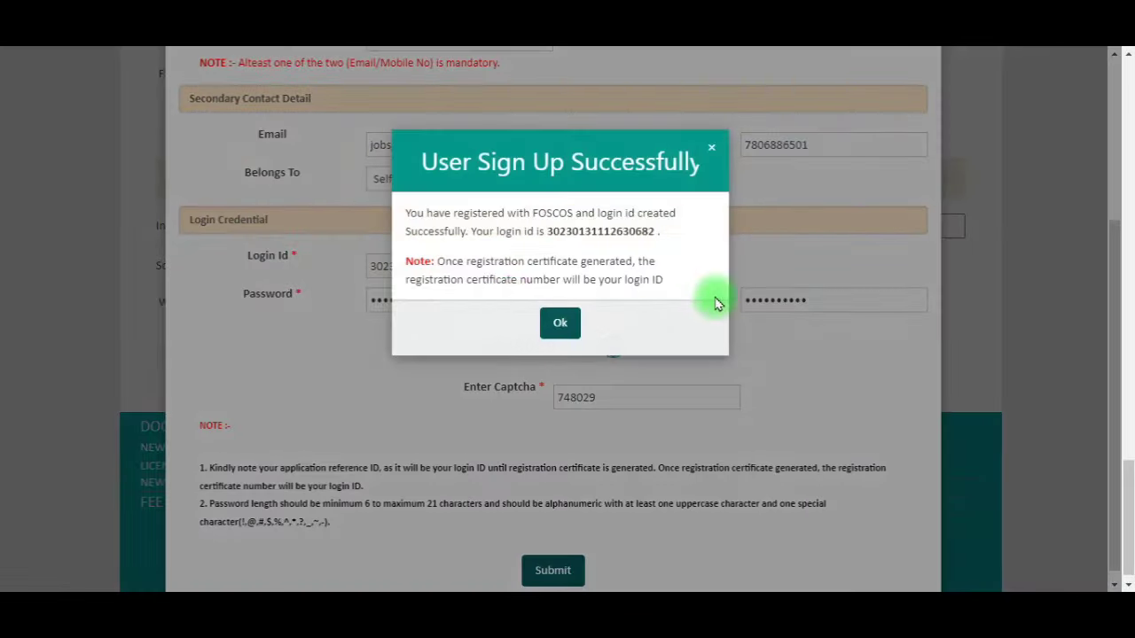
{"action": "left_click_drag", "start_coordinate": [417, 214], "coordinate": [655, 231]}
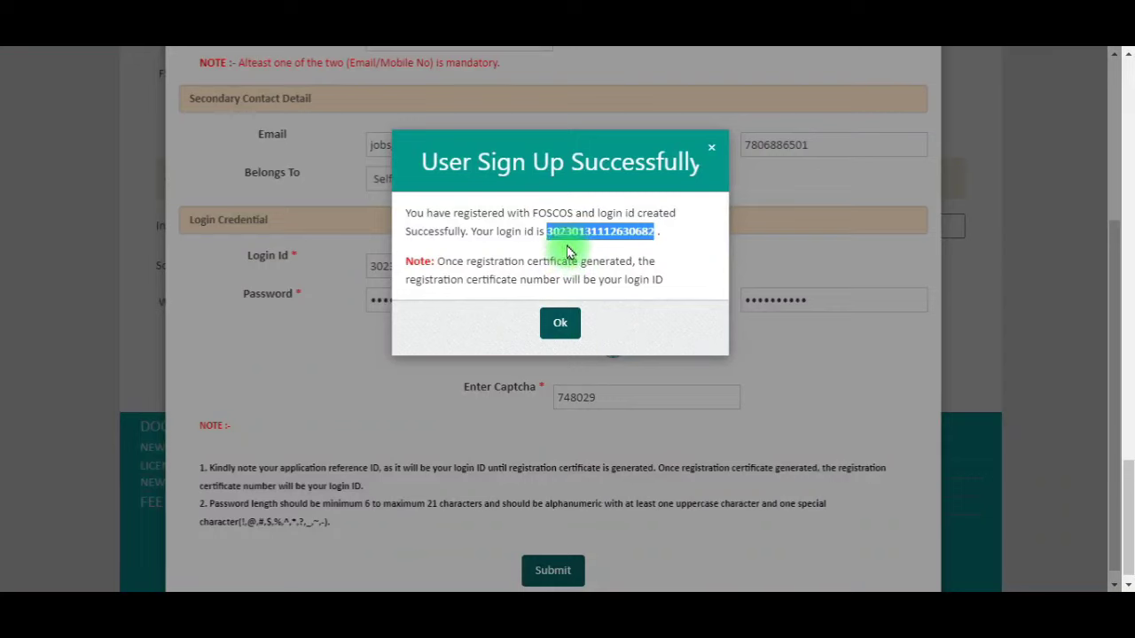
{"action": "left_click", "coordinate": [559, 323]}
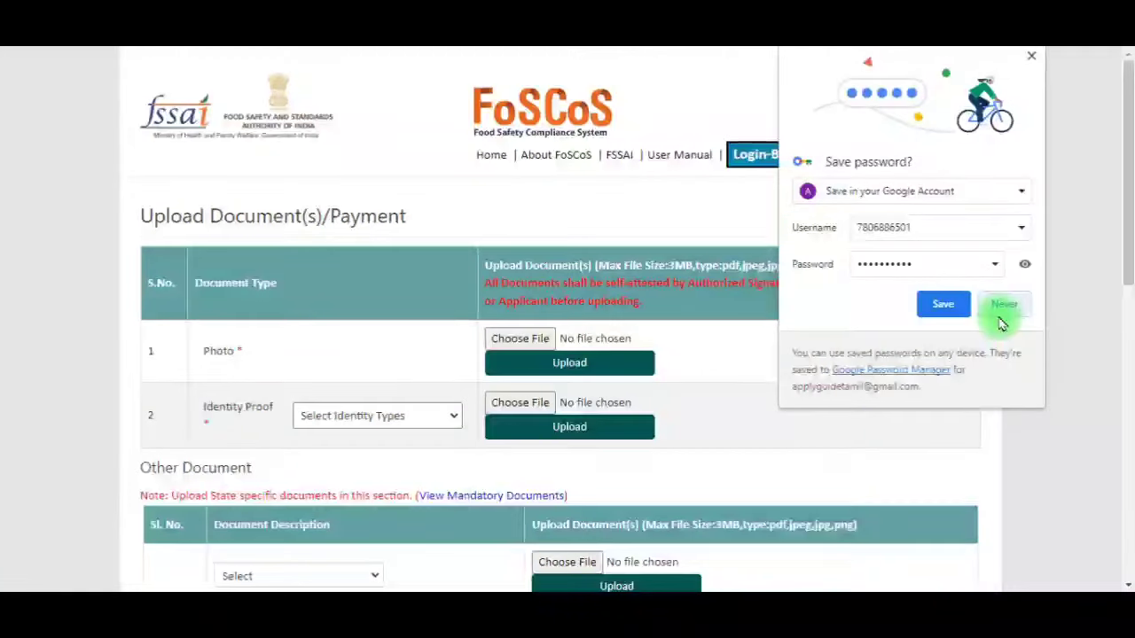
Step: Decline Chrome's password save and review the allowed upload file size and types
{"action": "left_click", "coordinate": [1002, 306]}
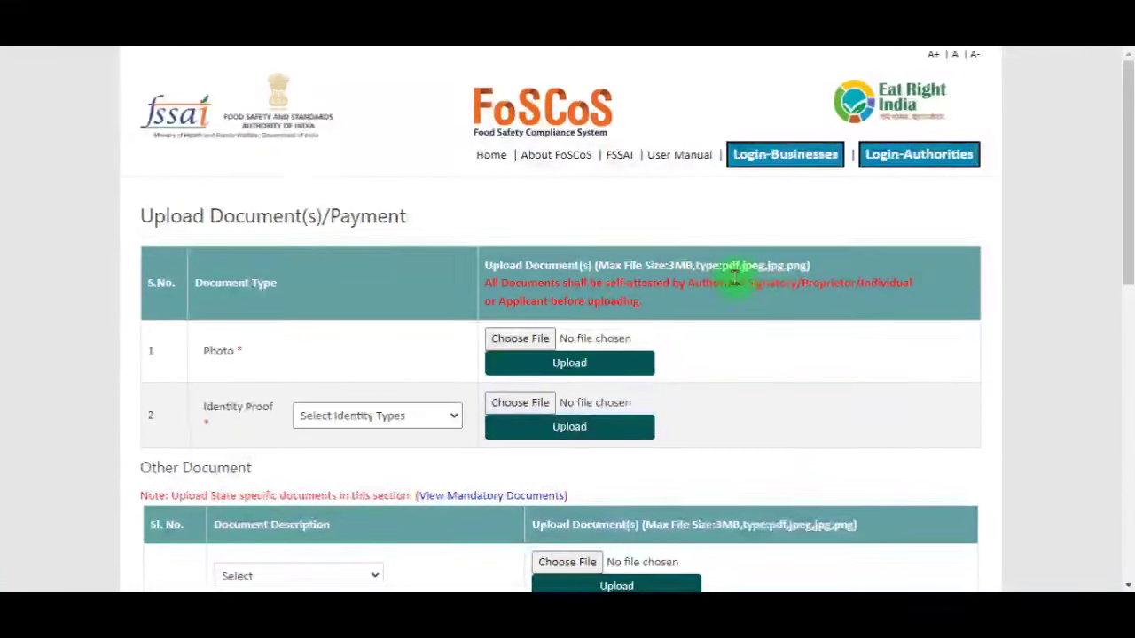
{"action": "left_click_drag", "start_coordinate": [152, 213], "coordinate": [410, 218]}
{"action": "scroll", "coordinate": [395, 306], "scroll_direction": "down", "scroll_amount": 1}
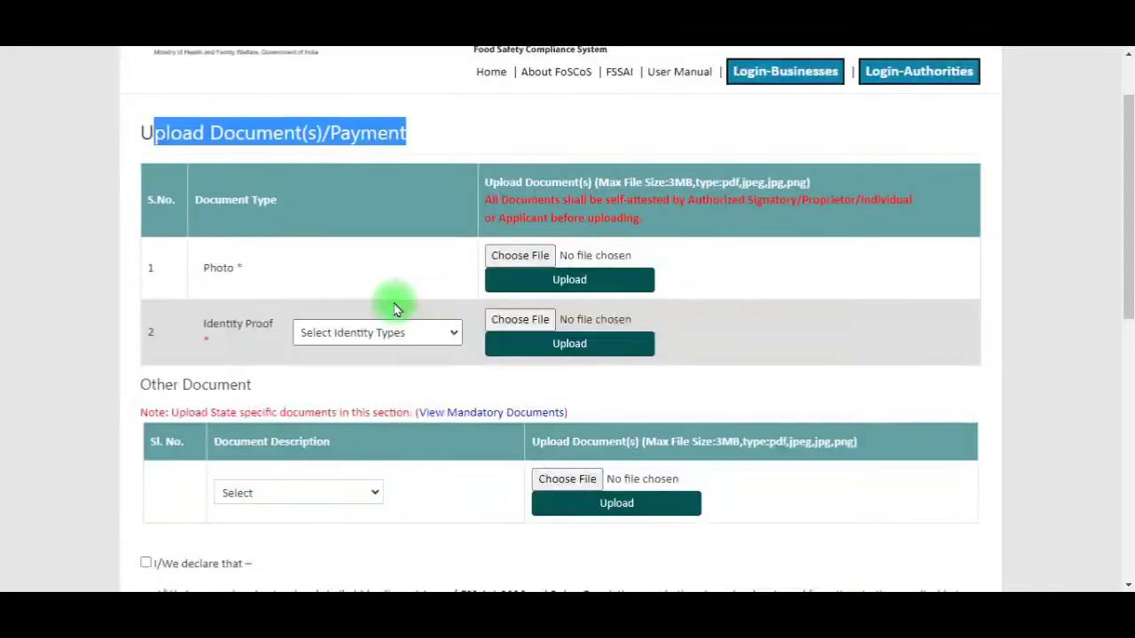
{"action": "scroll", "coordinate": [393, 304], "scroll_direction": "up", "scroll_amount": 1}
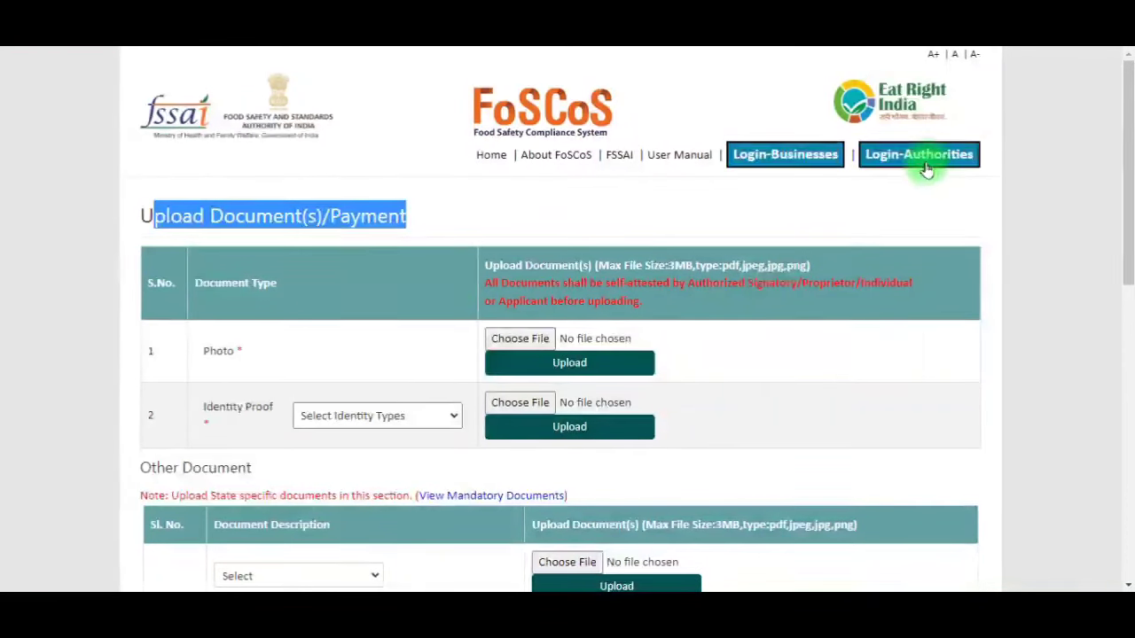
{"action": "left_click", "coordinate": [484, 275]}
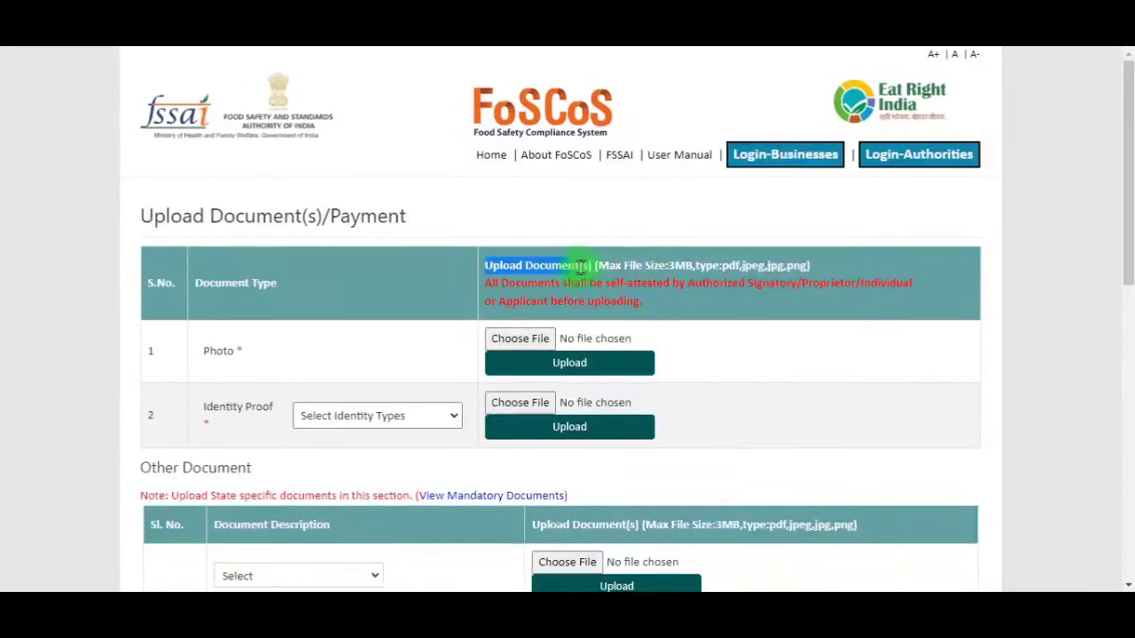
{"action": "left_click_drag", "start_coordinate": [795, 268], "coordinate": [816, 280]}
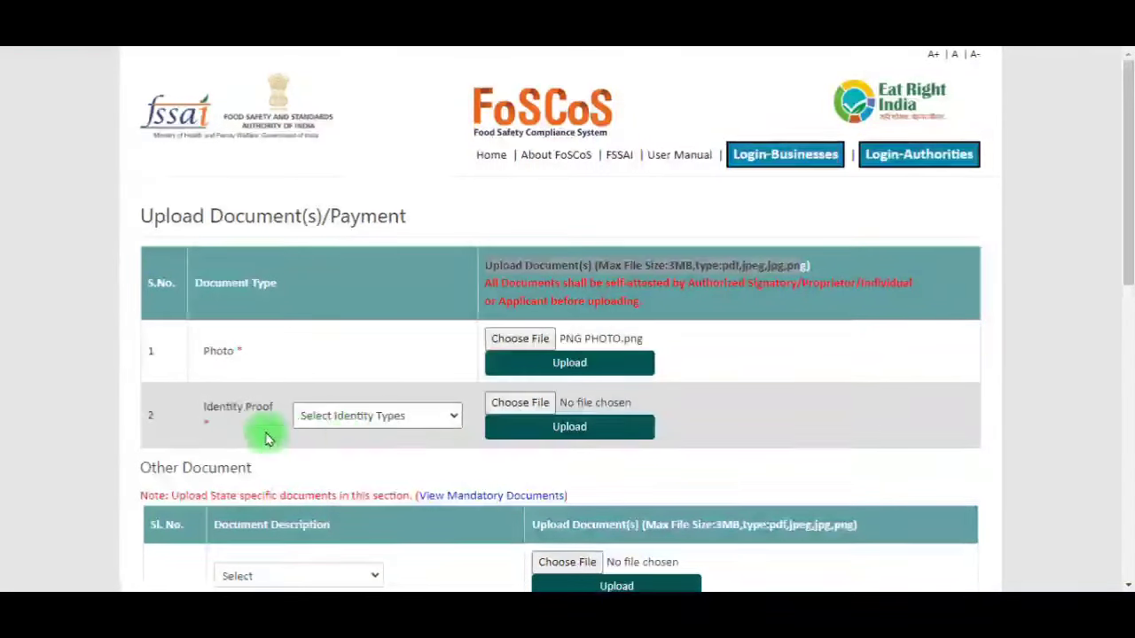
Step: Select Aadhar Card as the identity proof and attach the Aadhaar image
{"action": "left_click", "coordinate": [343, 416]}
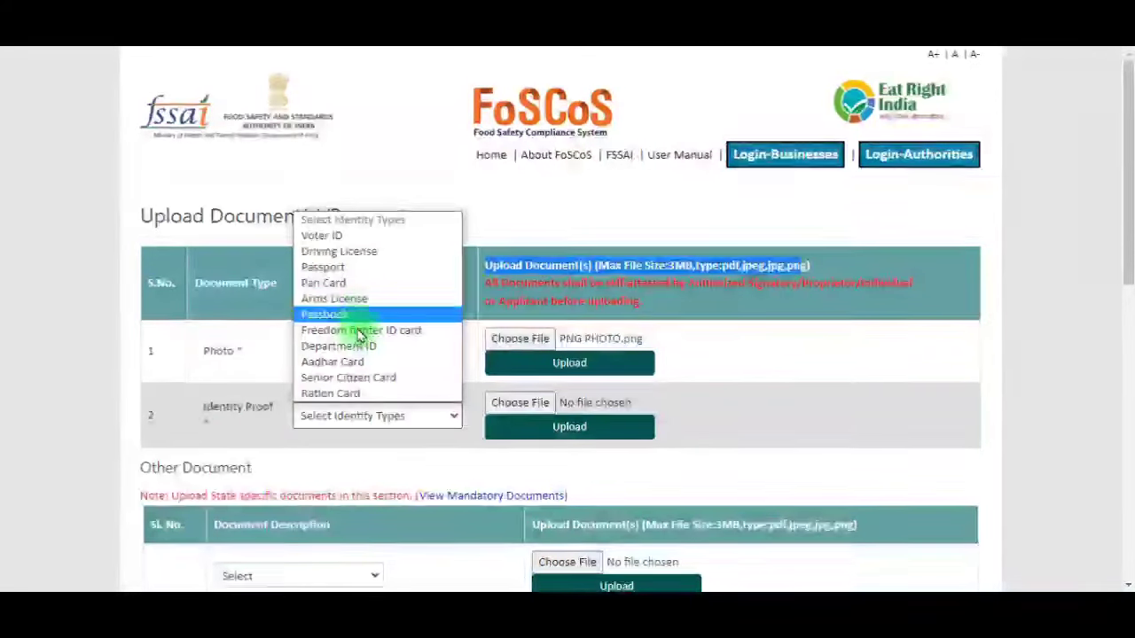
{"action": "left_click", "coordinate": [359, 363]}
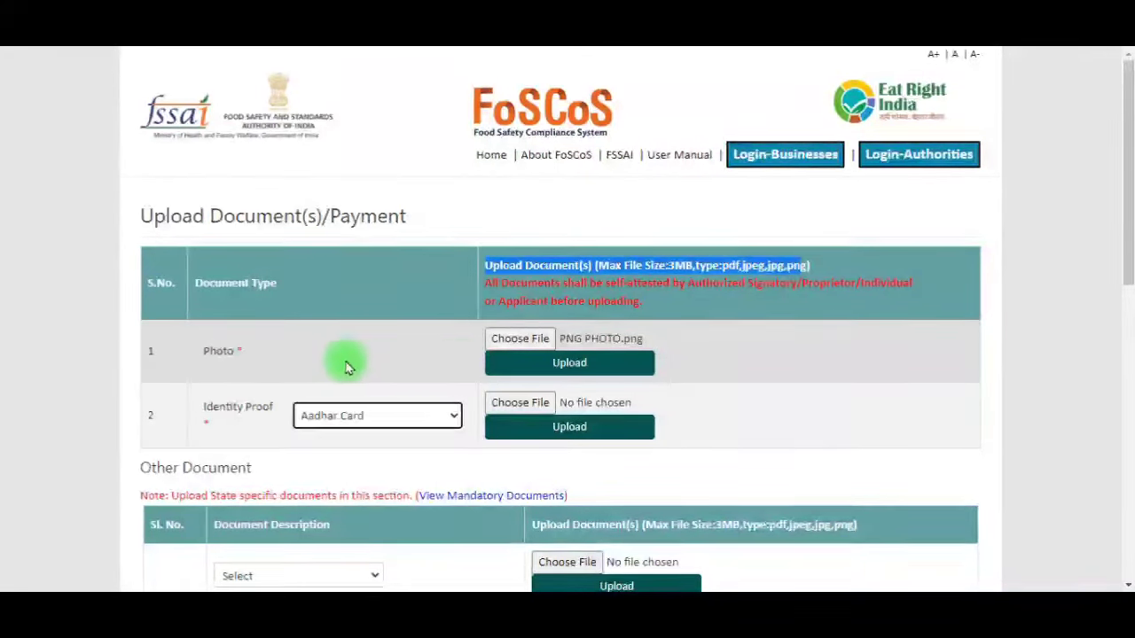
{"action": "left_click", "coordinate": [520, 403]}
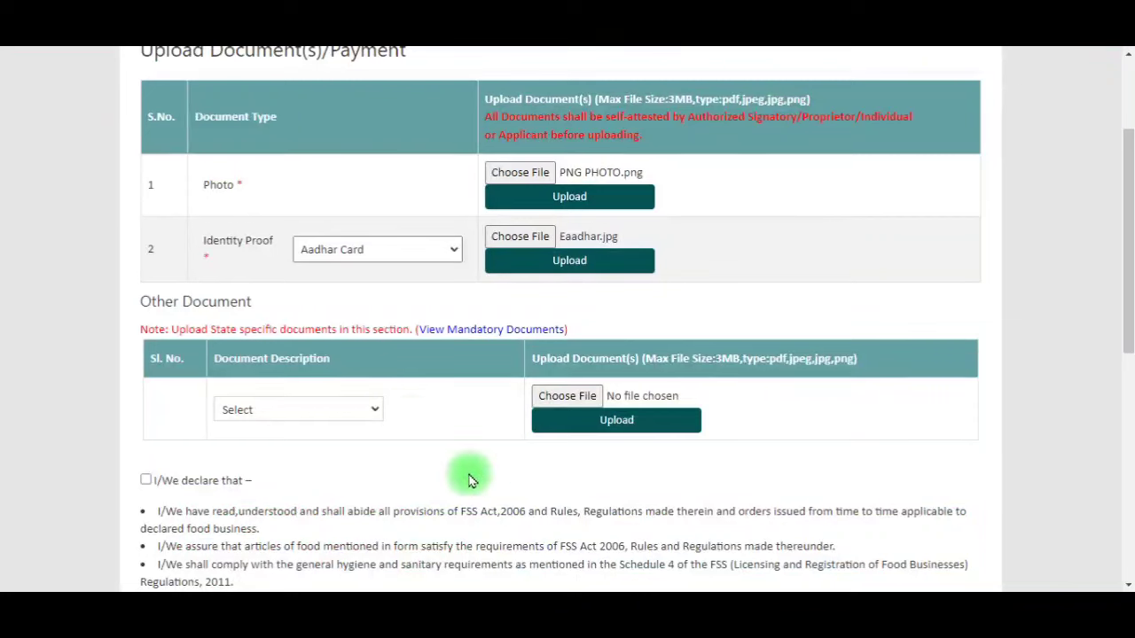
Step: Choose NOC by Municipality/Panchayat as the other document and open the mandatory documents list
{"action": "left_click_drag", "start_coordinate": [142, 302], "coordinate": [218, 302]}
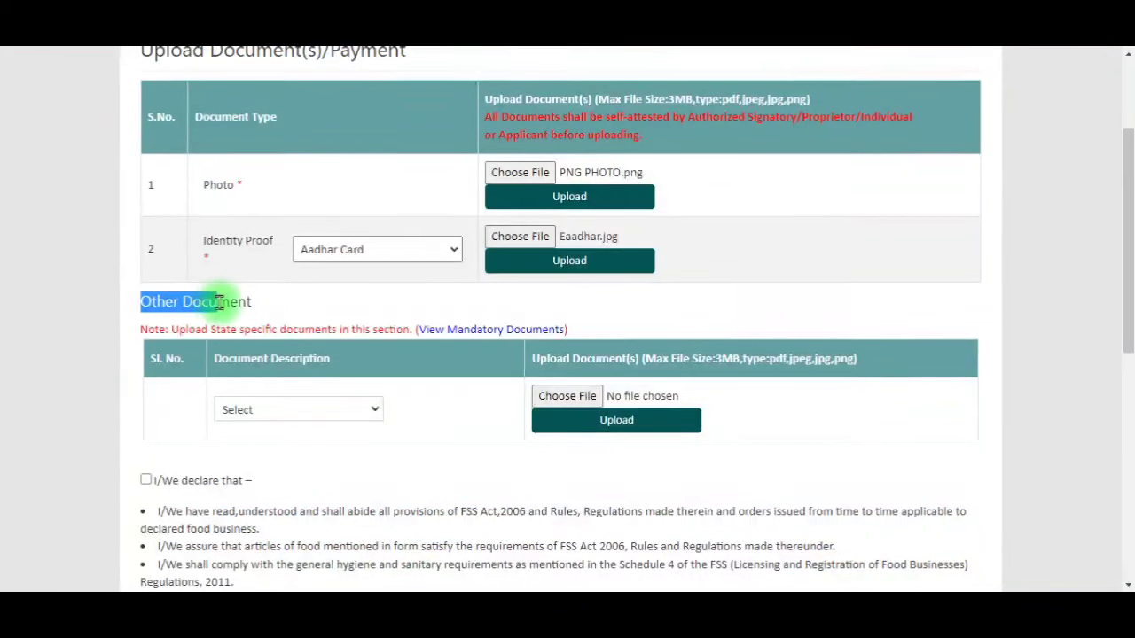
{"action": "left_click", "coordinate": [316, 413]}
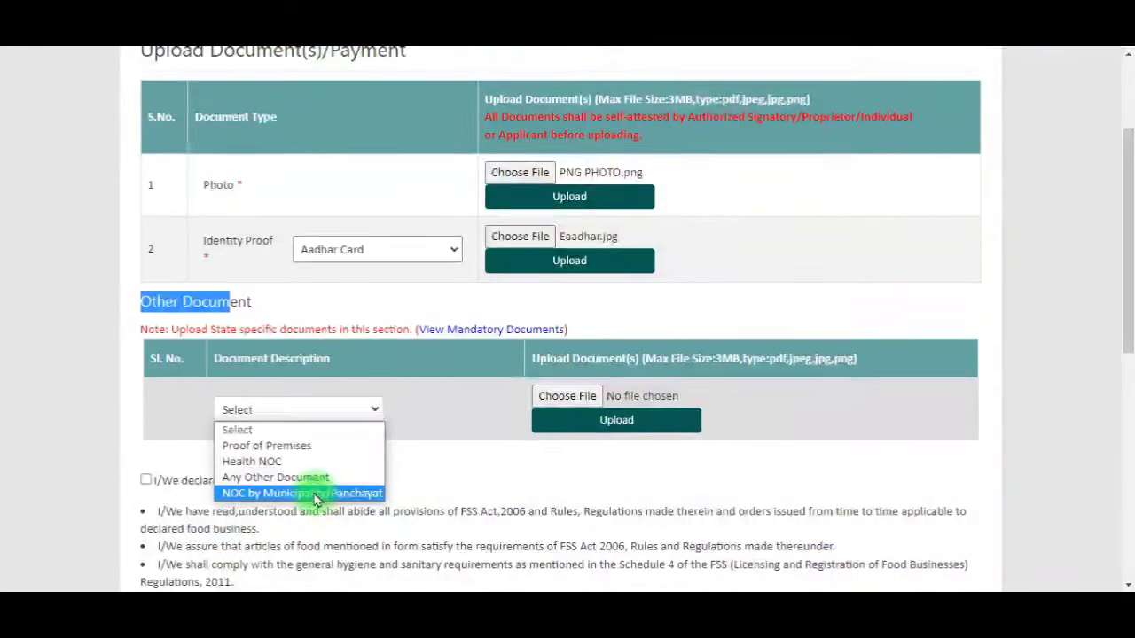
{"action": "left_click", "coordinate": [314, 494]}
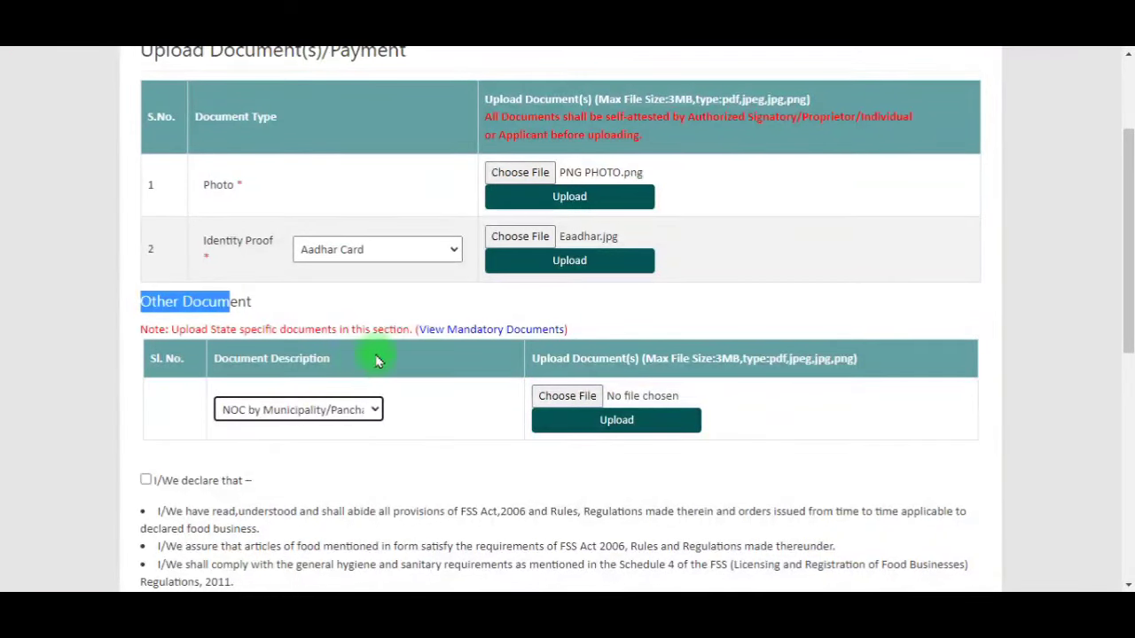
{"action": "left_click", "coordinate": [440, 329]}
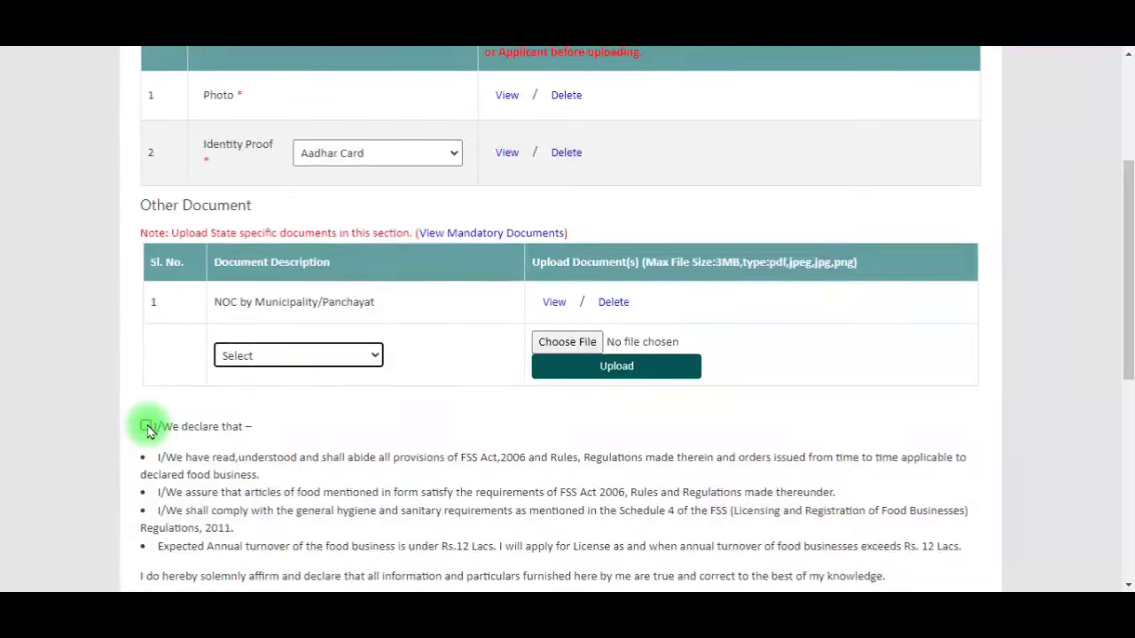
Step: Agree to the declaration and choose online payment through RazorPay
{"action": "left_click", "coordinate": [146, 426]}
{"action": "scroll", "coordinate": [375, 431], "scroll_direction": "down", "scroll_amount": 2}
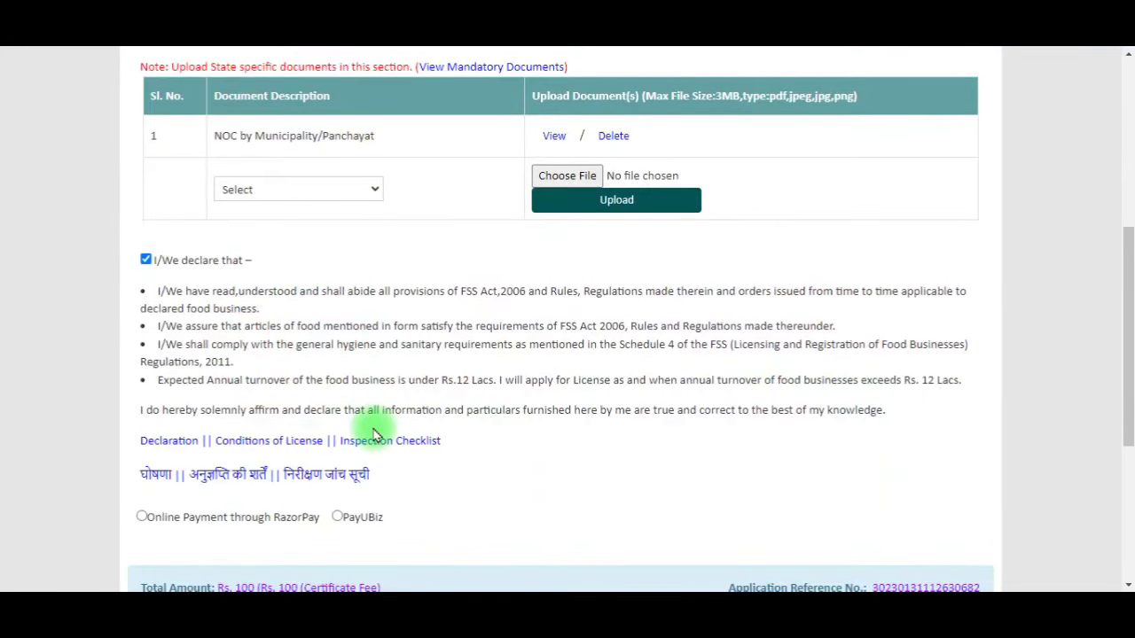
{"action": "scroll", "coordinate": [373, 435], "scroll_direction": "down", "scroll_amount": 1}
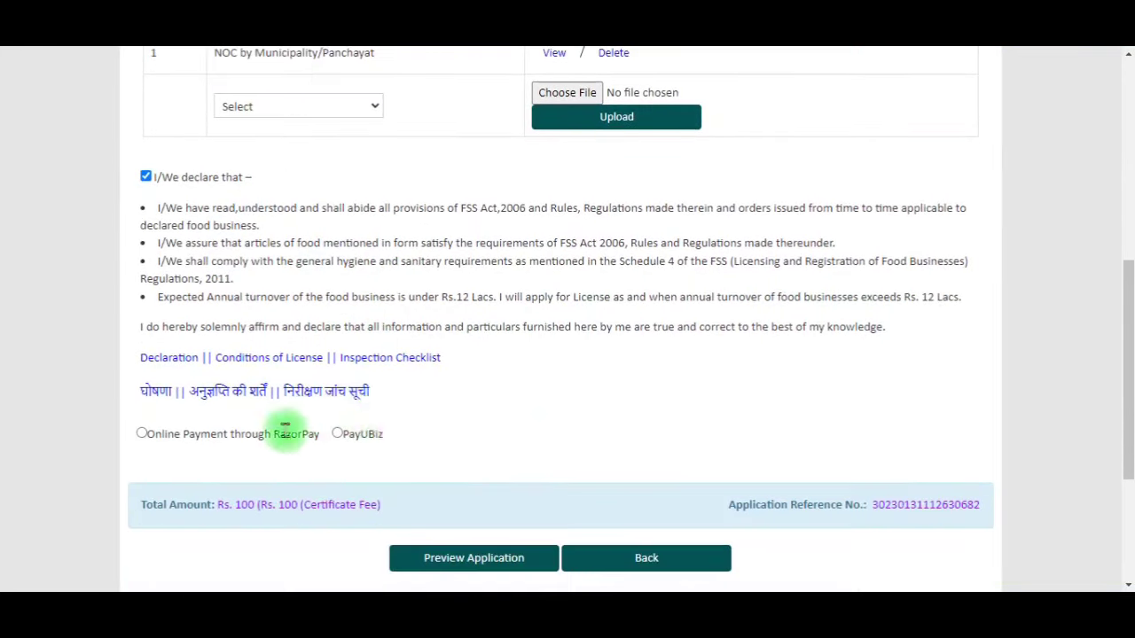
{"action": "left_click", "coordinate": [142, 434]}
Step: Check the Rs. 100 total and application reference number, leave GST No. blank, and preview the application
{"action": "scroll", "coordinate": [408, 452], "scroll_direction": "down", "scroll_amount": 2}
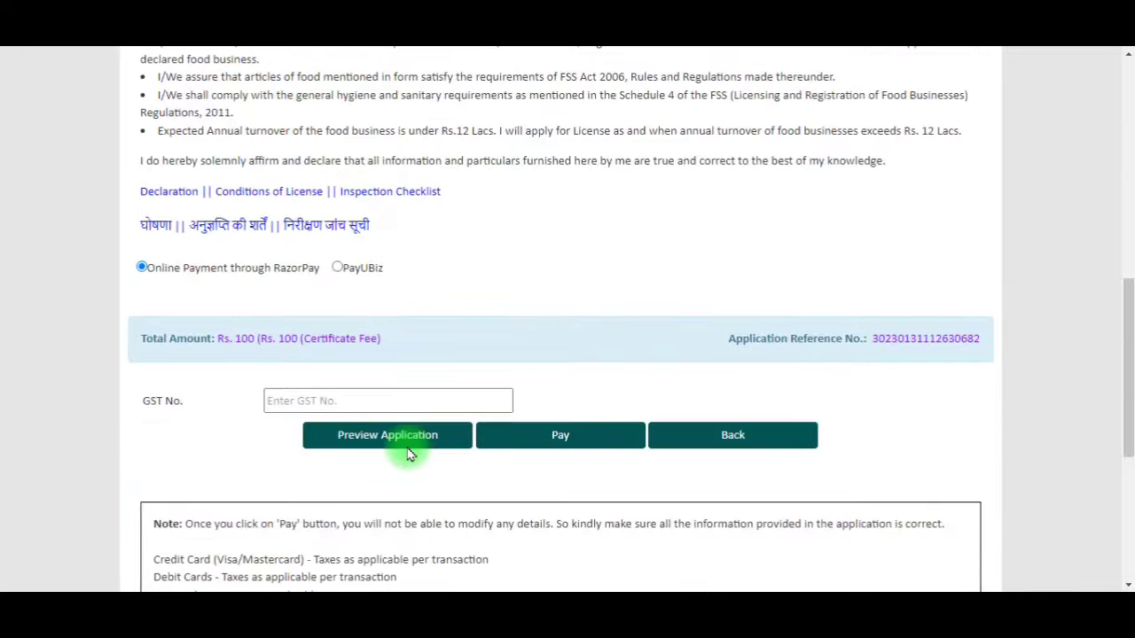
{"action": "scroll", "coordinate": [310, 421], "scroll_direction": "up", "scroll_amount": 2}
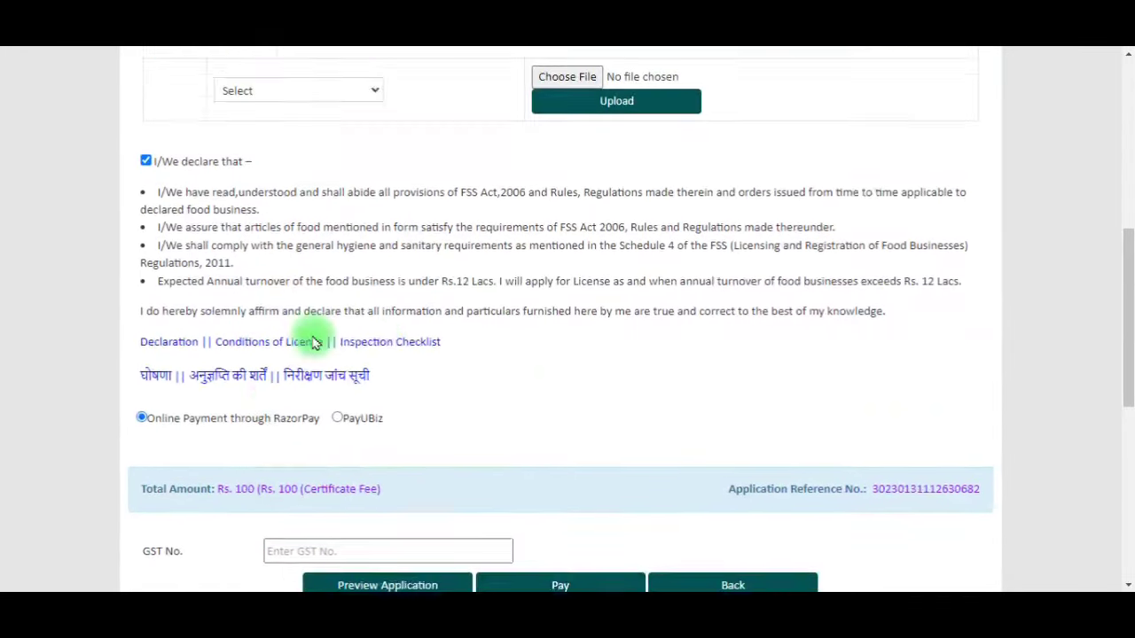
{"action": "scroll", "coordinate": [379, 408], "scroll_direction": "up", "scroll_amount": 3}
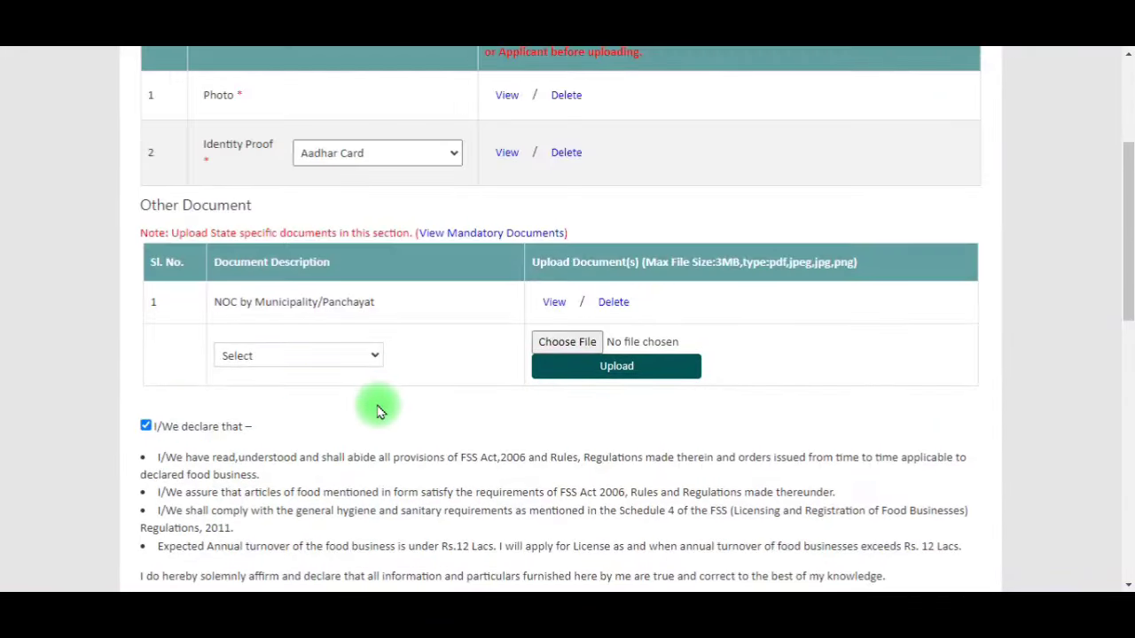
{"action": "scroll", "coordinate": [380, 408], "scroll_direction": "down", "scroll_amount": 4}
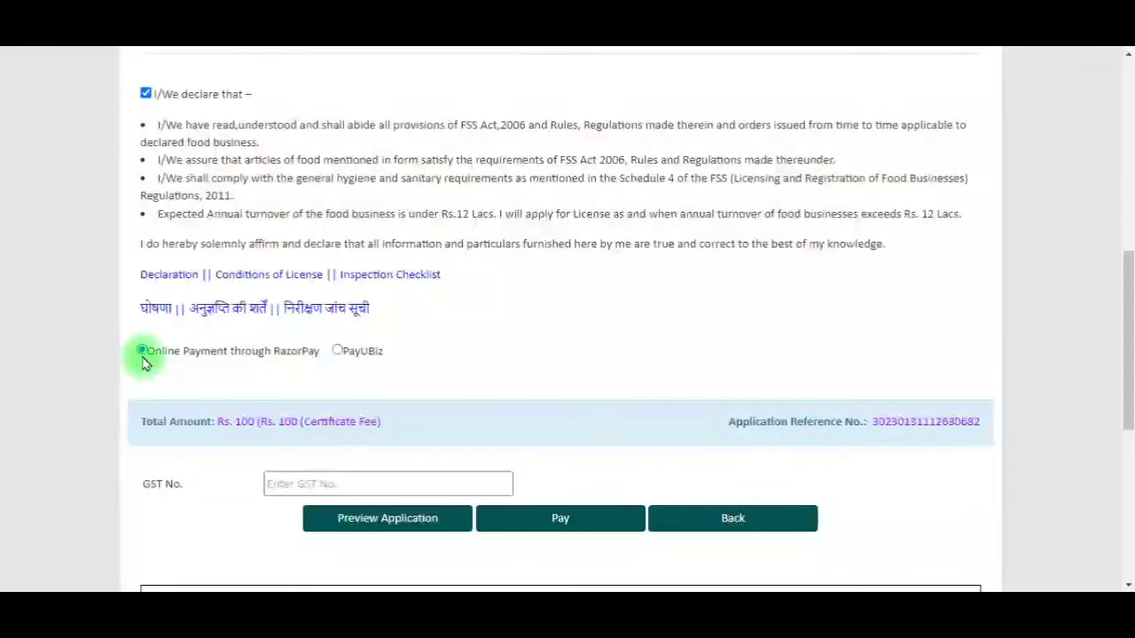
{"action": "scroll", "coordinate": [417, 435], "scroll_direction": "down", "scroll_amount": 1}
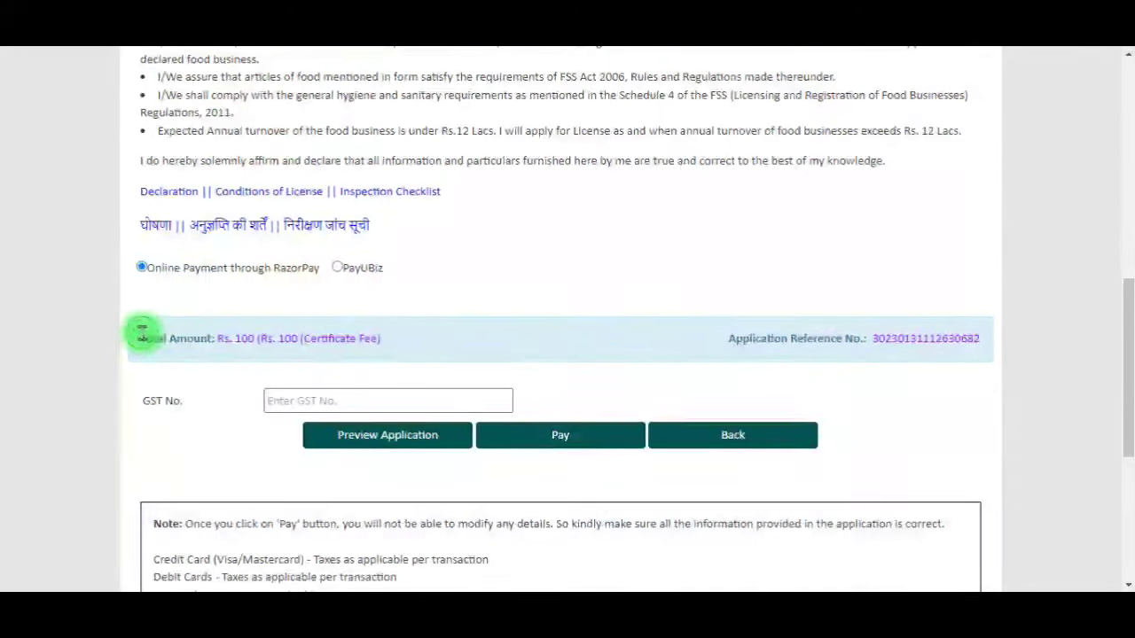
{"action": "left_click_drag", "start_coordinate": [140, 338], "coordinate": [377, 338]}
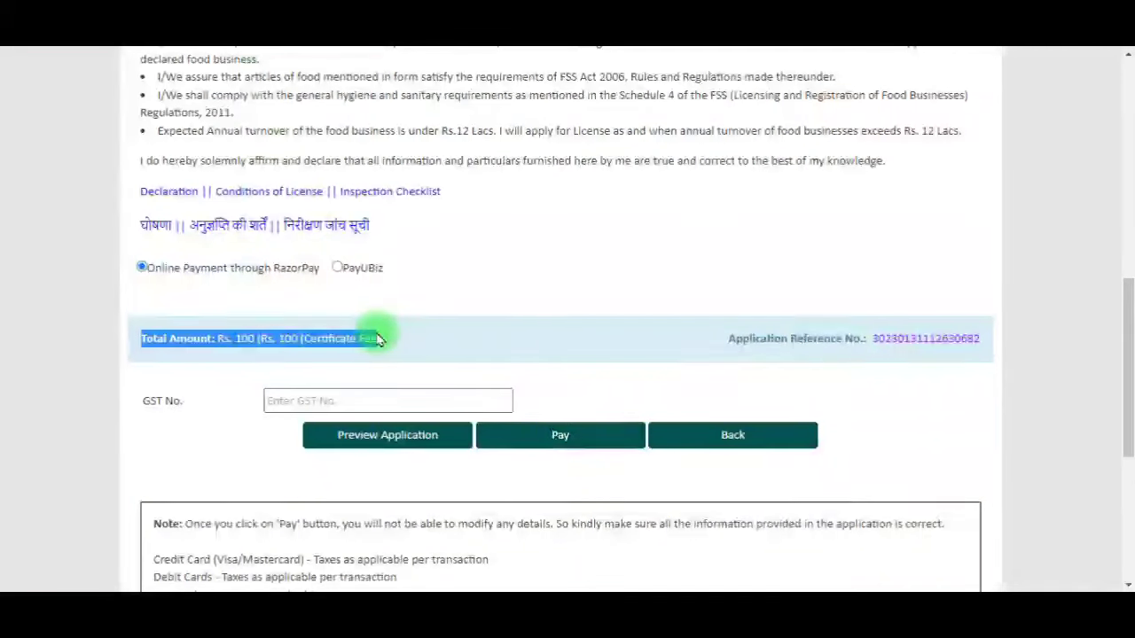
{"action": "left_click_drag", "start_coordinate": [705, 352], "coordinate": [973, 362]}
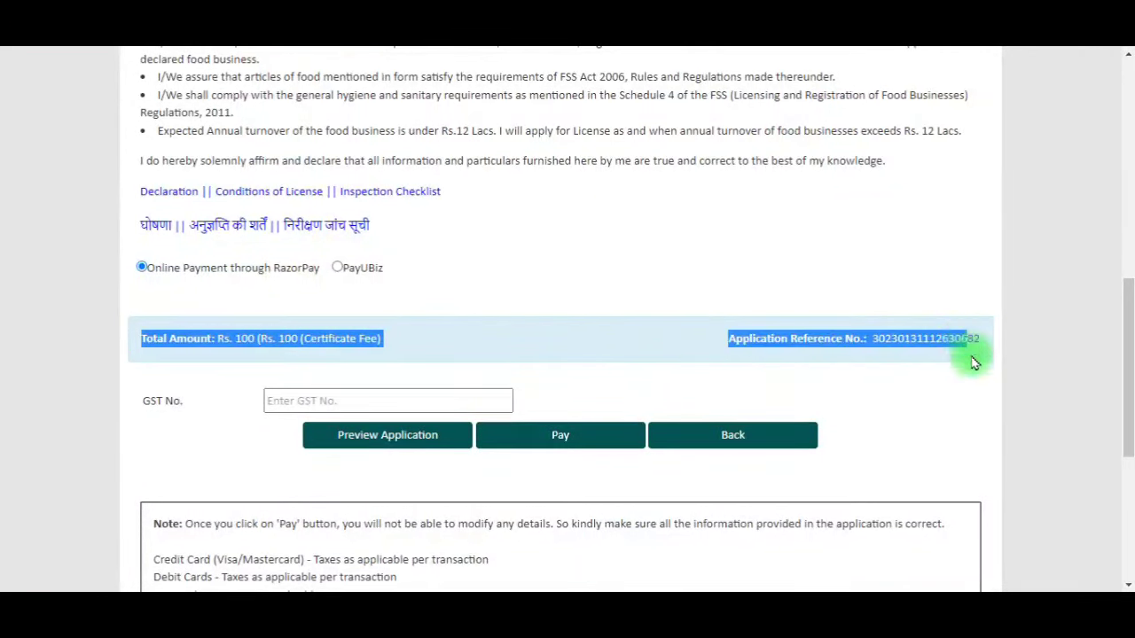
{"action": "left_click", "coordinate": [285, 401]}
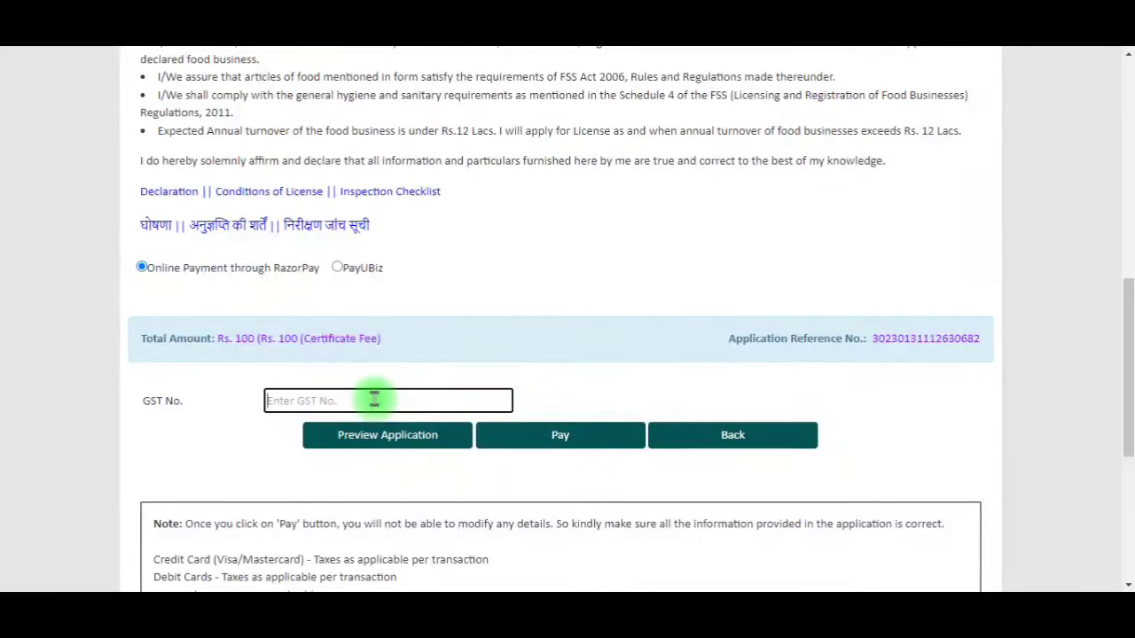
{"action": "scroll", "coordinate": [374, 401], "scroll_direction": "down", "scroll_amount": 1}
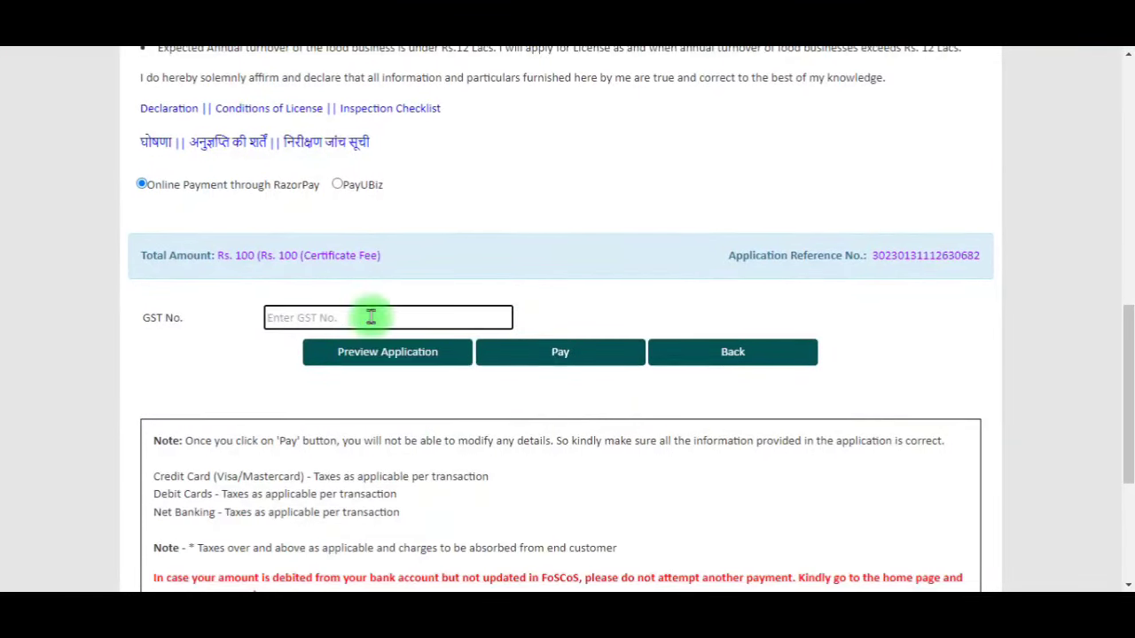
{"action": "left_click", "coordinate": [358, 366]}
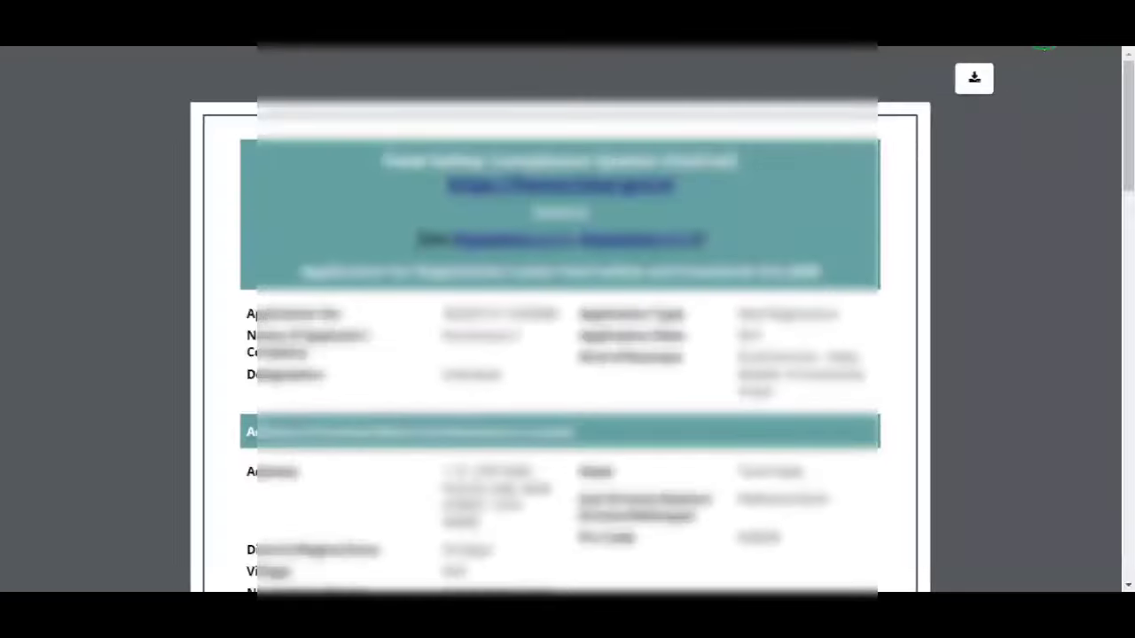
Step: Scroll through the application preview and download it as Application.pdf
{"action": "scroll", "coordinate": [533, 224], "scroll_direction": "down", "scroll_amount": 3}
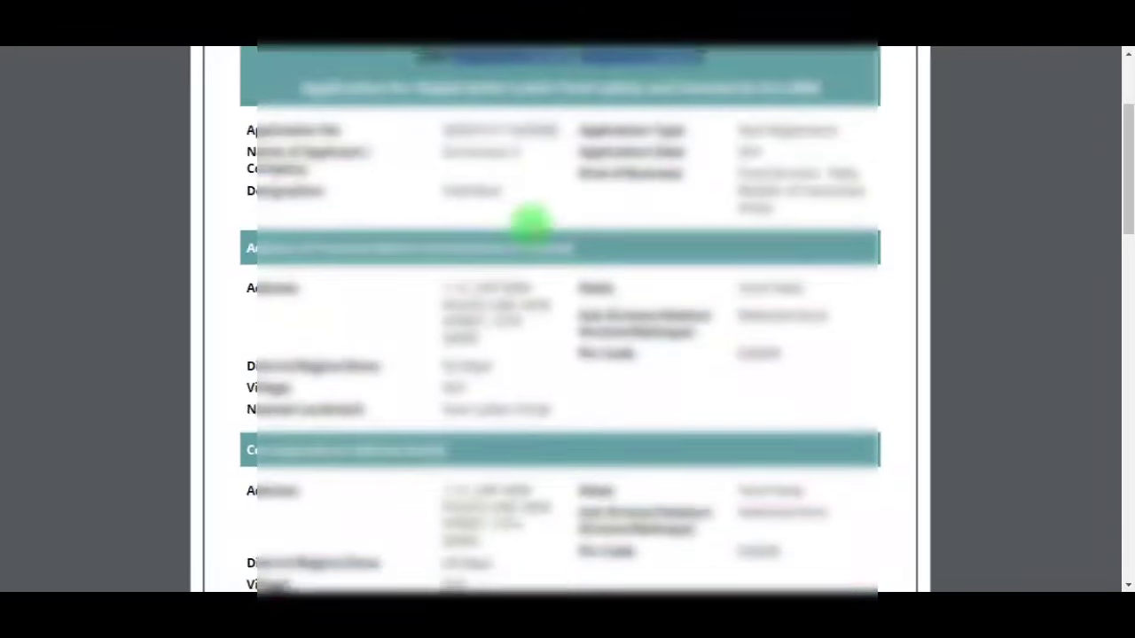
{"action": "scroll", "coordinate": [532, 223], "scroll_direction": "up", "scroll_amount": 2}
{"action": "scroll", "coordinate": [532, 224], "scroll_direction": "down", "scroll_amount": 7}
{"action": "scroll", "coordinate": [530, 226], "scroll_direction": "down", "scroll_amount": 3}
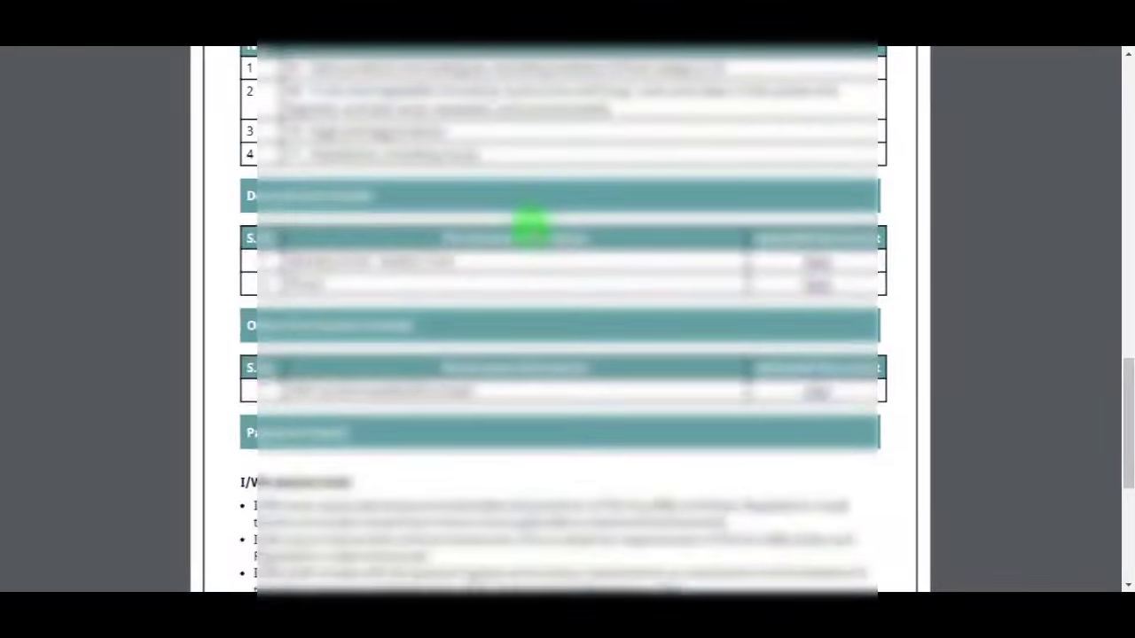
{"action": "scroll", "coordinate": [530, 225], "scroll_direction": "up", "scroll_amount": 10}
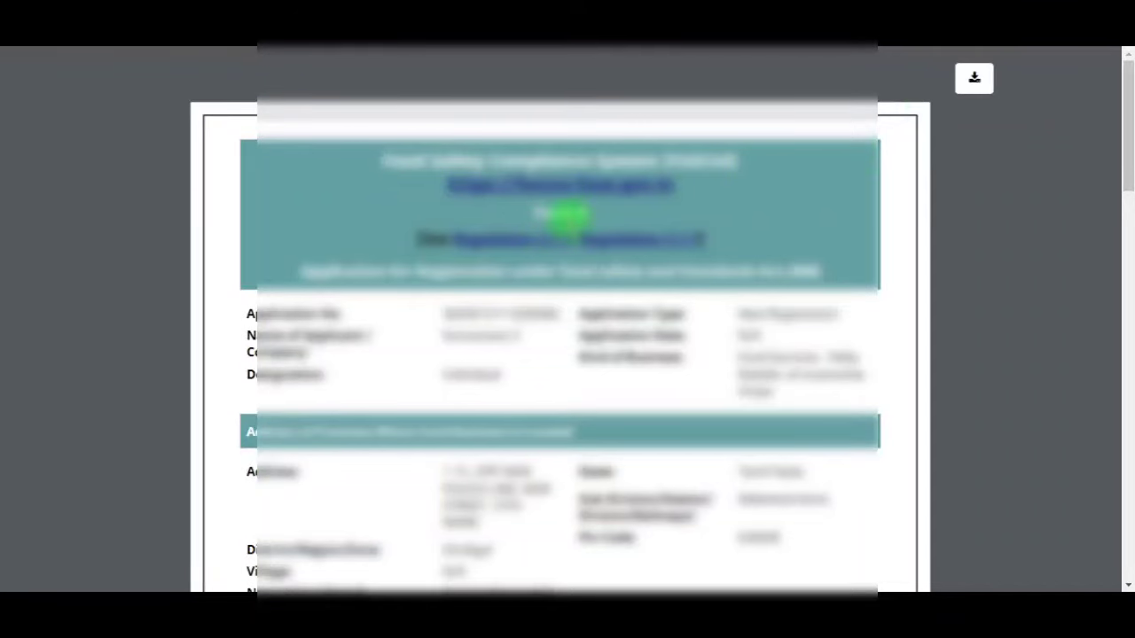
{"action": "left_click", "coordinate": [971, 80]}
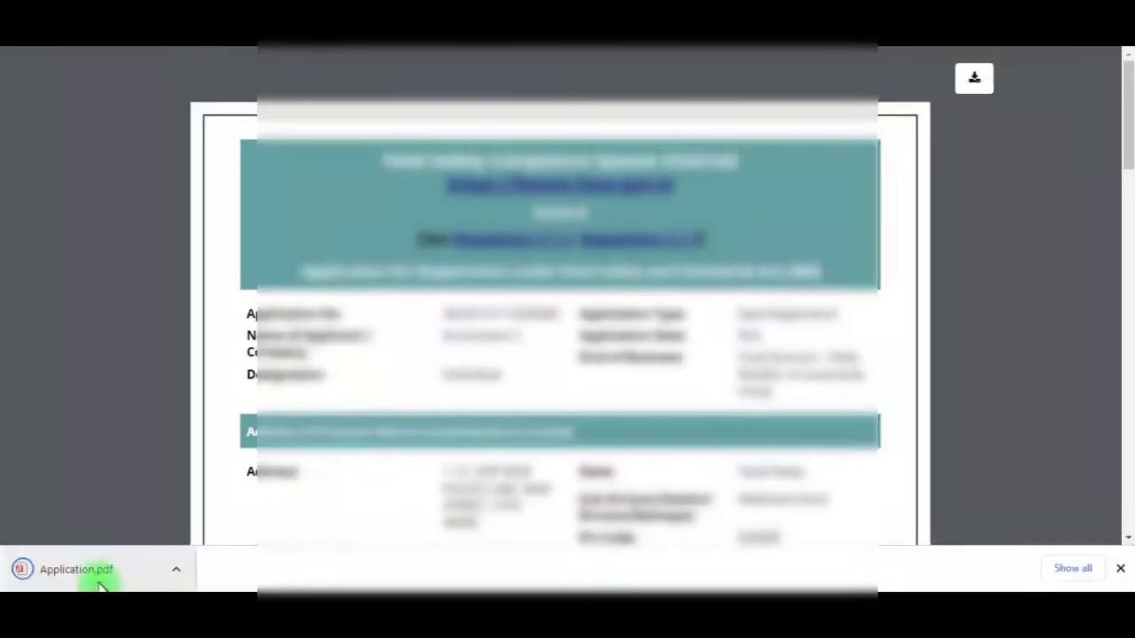
{"action": "scroll", "coordinate": [818, 304], "scroll_direction": "down", "scroll_amount": 15}
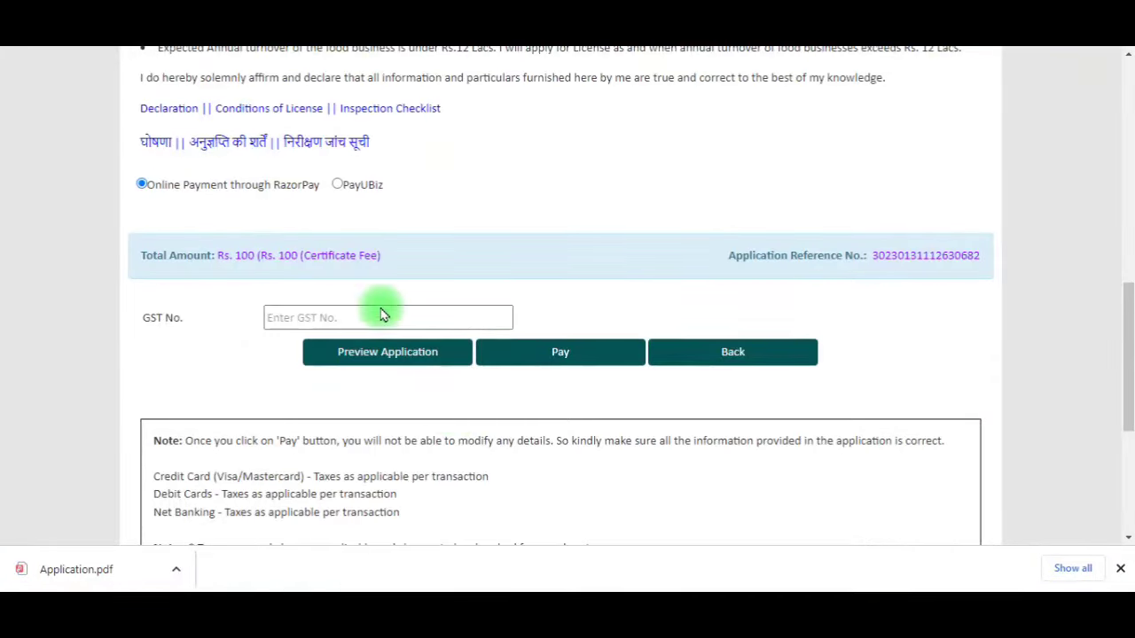
Step: E-sign the application By Aadhar, accepting the declaration and entering the Aadhar number
{"action": "left_click", "coordinate": [563, 364]}
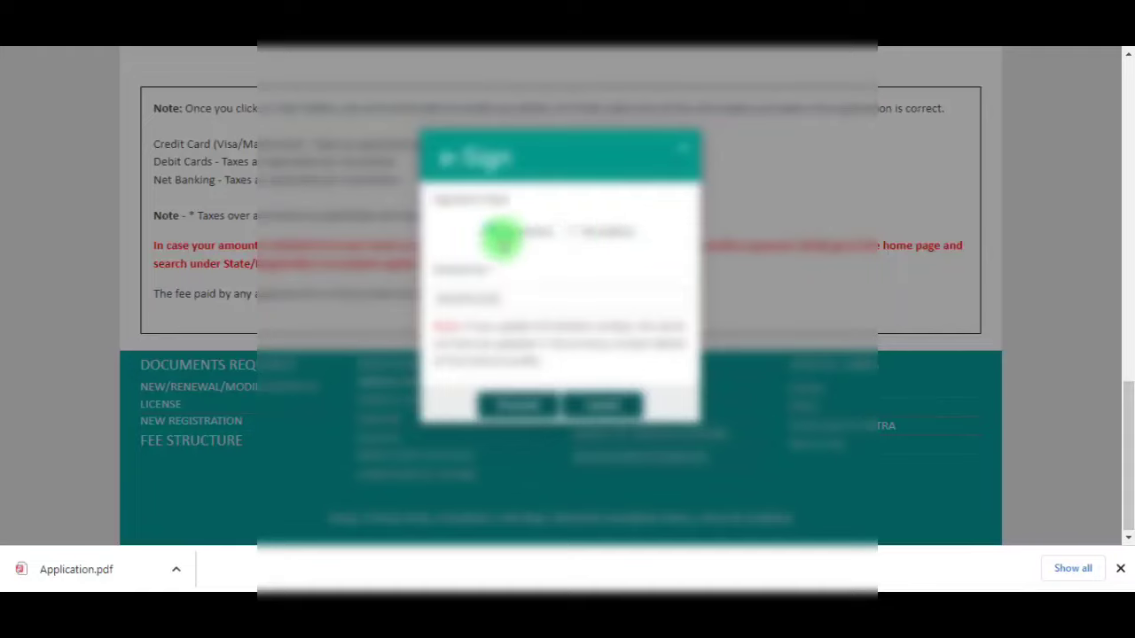
{"action": "left_click", "coordinate": [568, 230]}
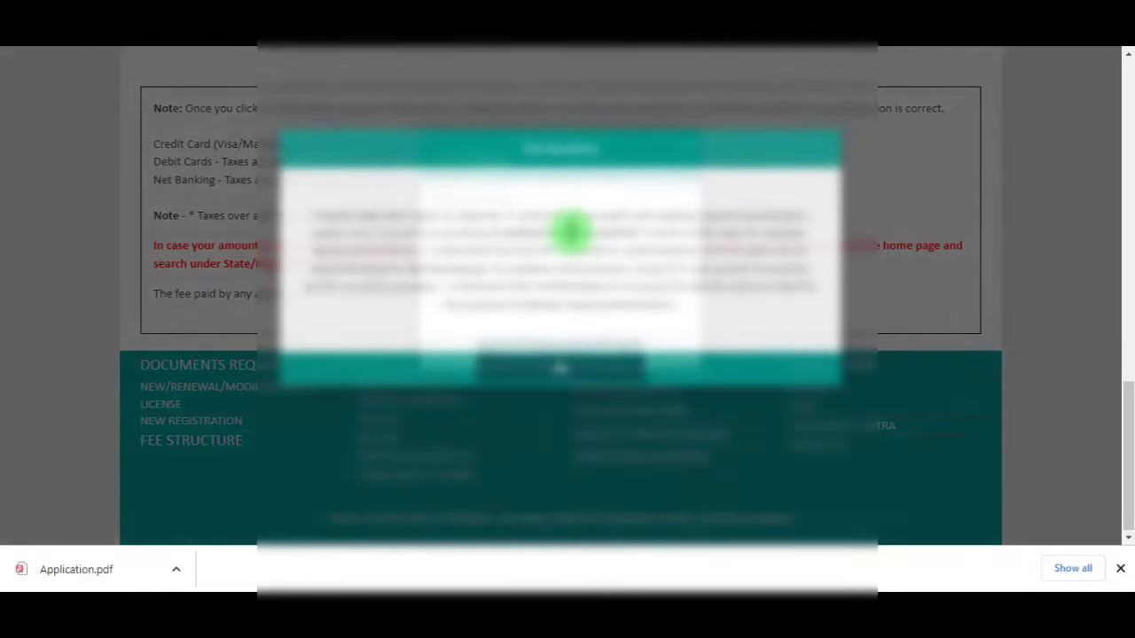
{"action": "left_click", "coordinate": [561, 371]}
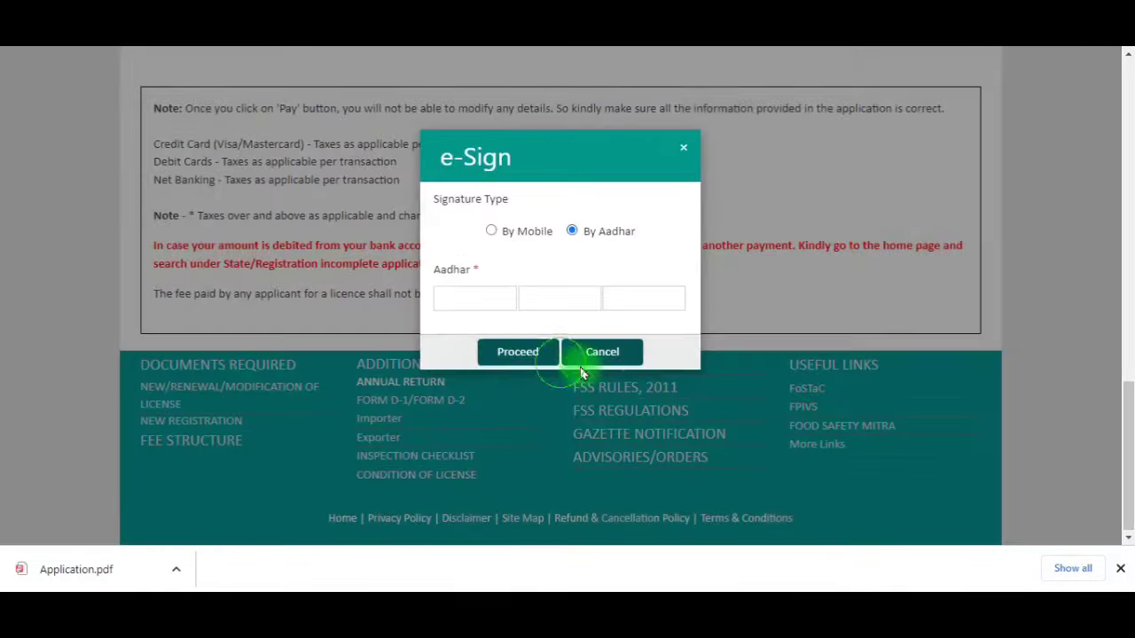
{"action": "left_click", "coordinate": [482, 299]}
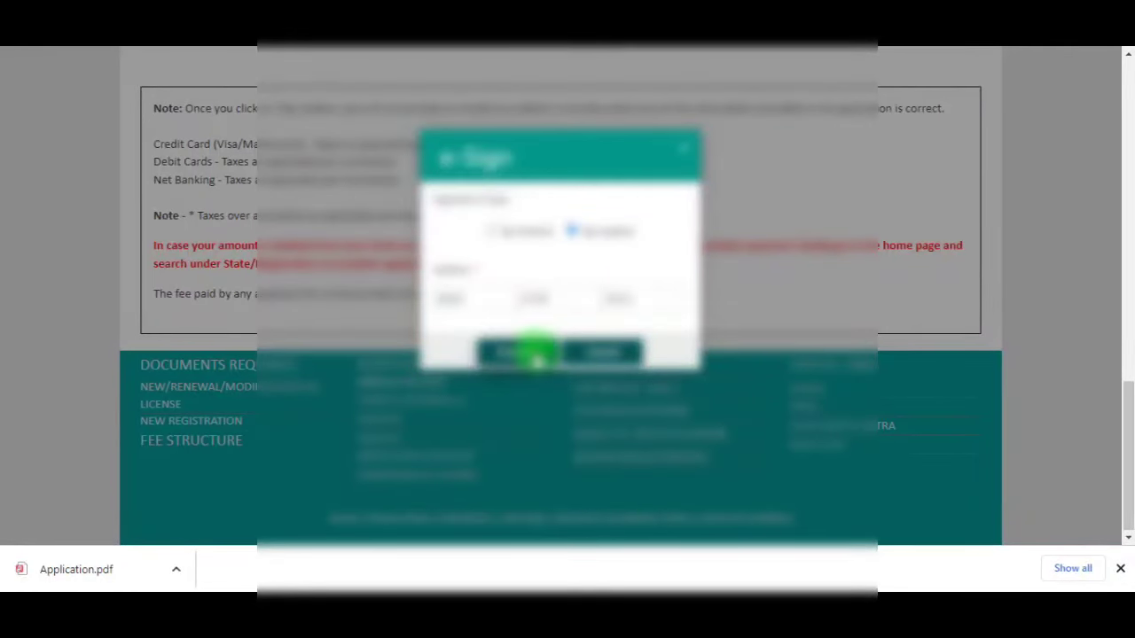
{"action": "left_click", "coordinate": [536, 354]}
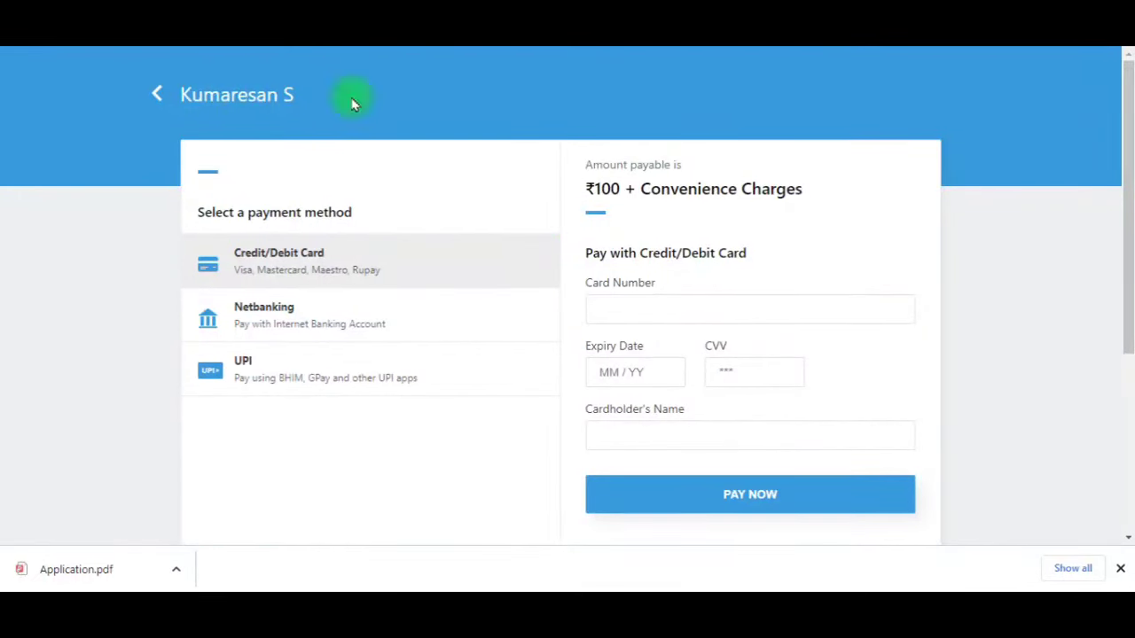
Step: Switch the Razorpay checkout from Netbanking to UPI to pay the ₹100 fee
{"action": "left_click", "coordinate": [297, 306]}
{"action": "left_click", "coordinate": [326, 382]}
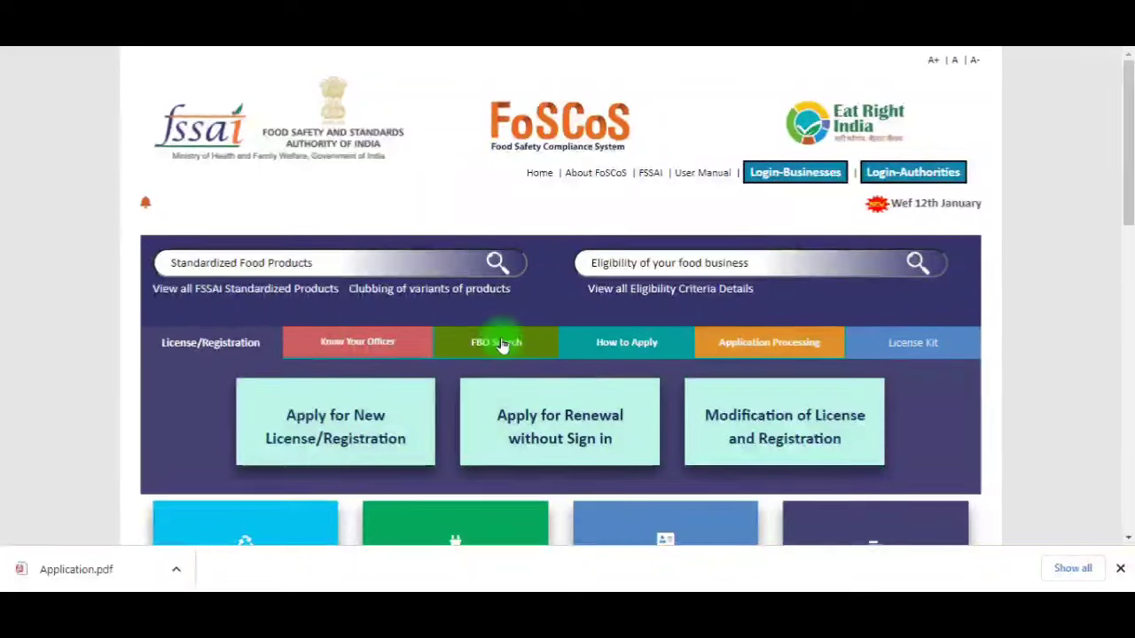
Step: Submit email/mobile and captcha in Small (Petty) FBO Sign-In, then focus the OTP field
{"action": "left_click", "coordinate": [777, 182]}
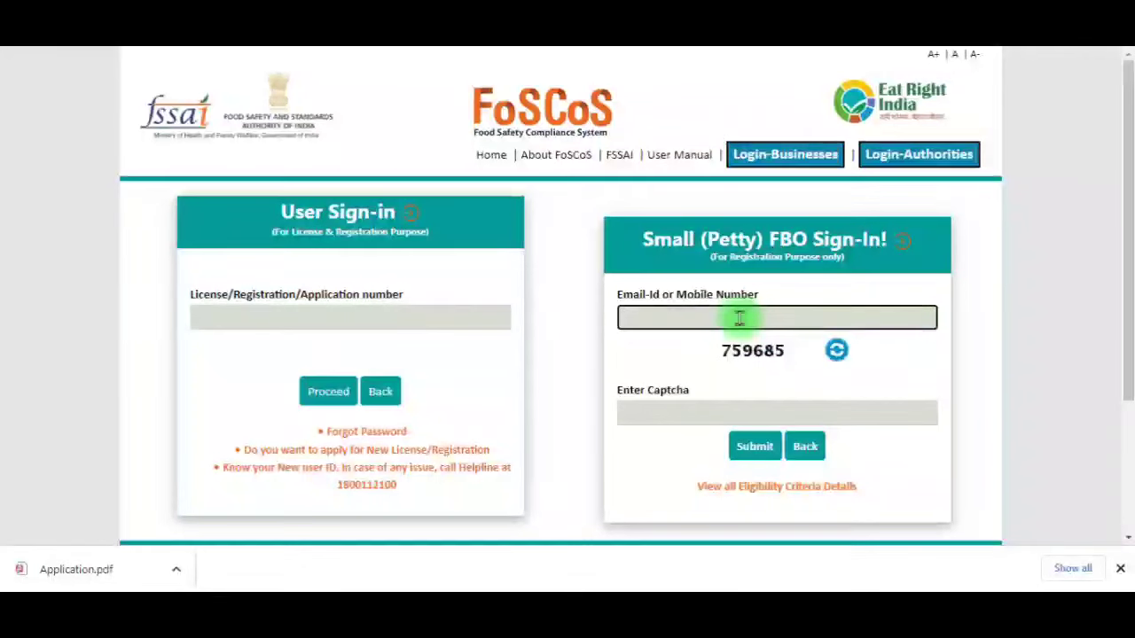
{"action": "left_click", "coordinate": [743, 408]}
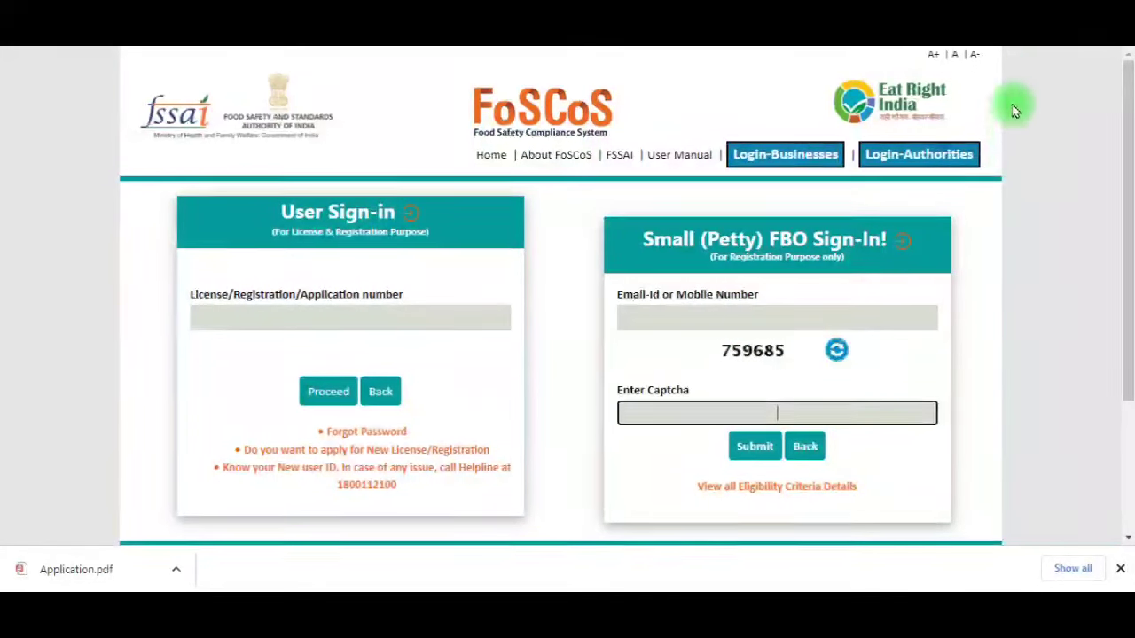
{"action": "left_click", "coordinate": [1035, 56]}
{"action": "left_click_drag", "start_coordinate": [595, 243], "coordinate": [876, 236]}
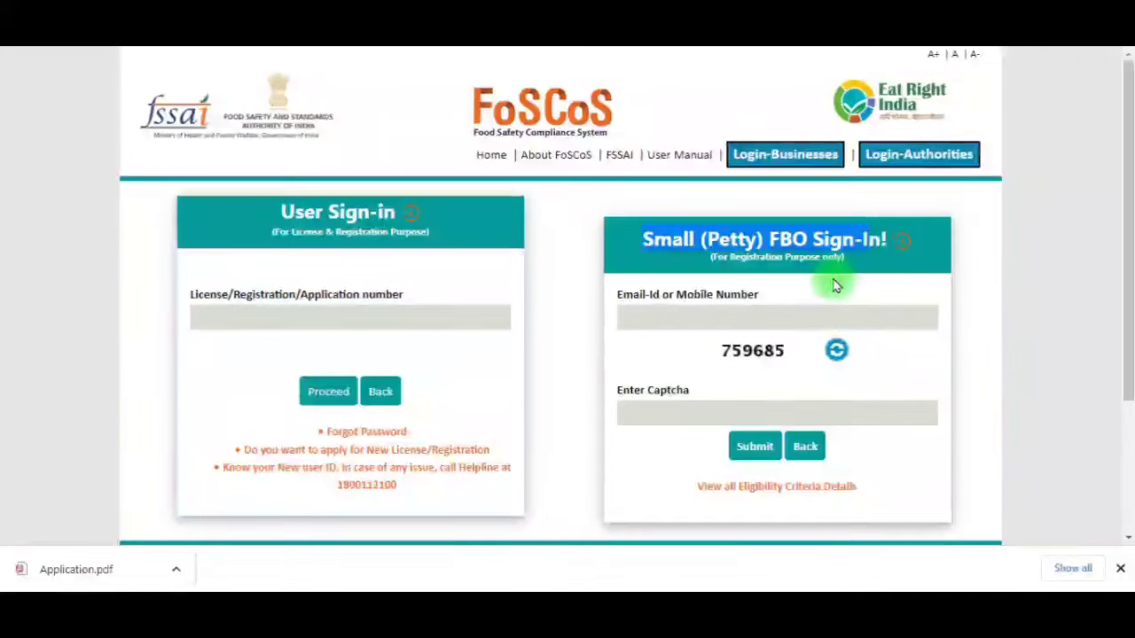
{"action": "left_click", "coordinate": [317, 321]}
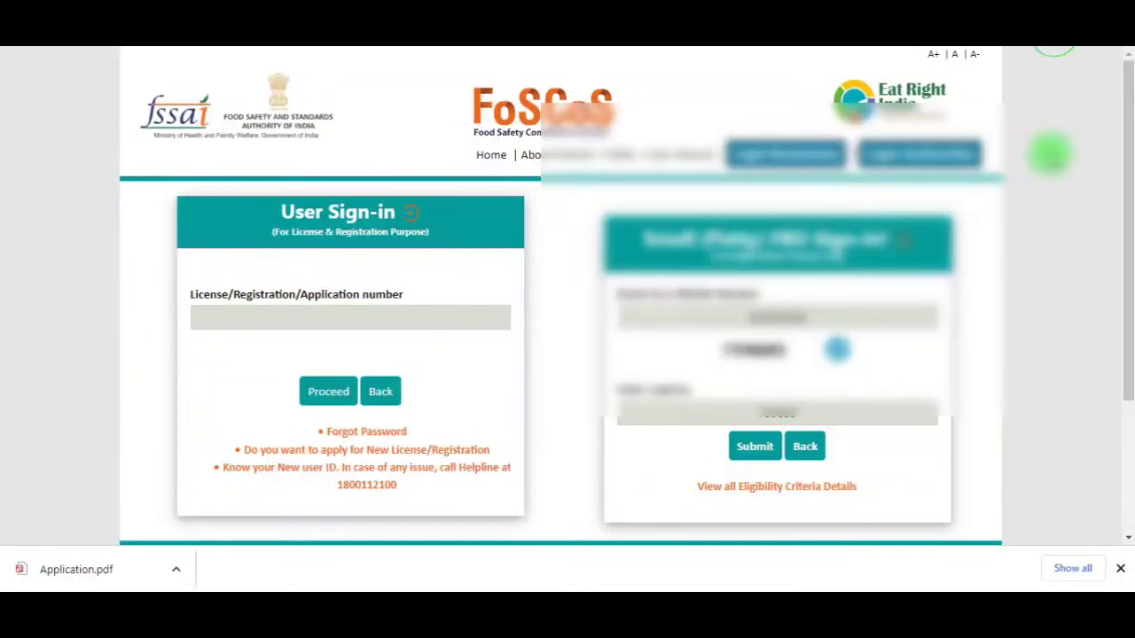
{"action": "left_click", "coordinate": [747, 450]}
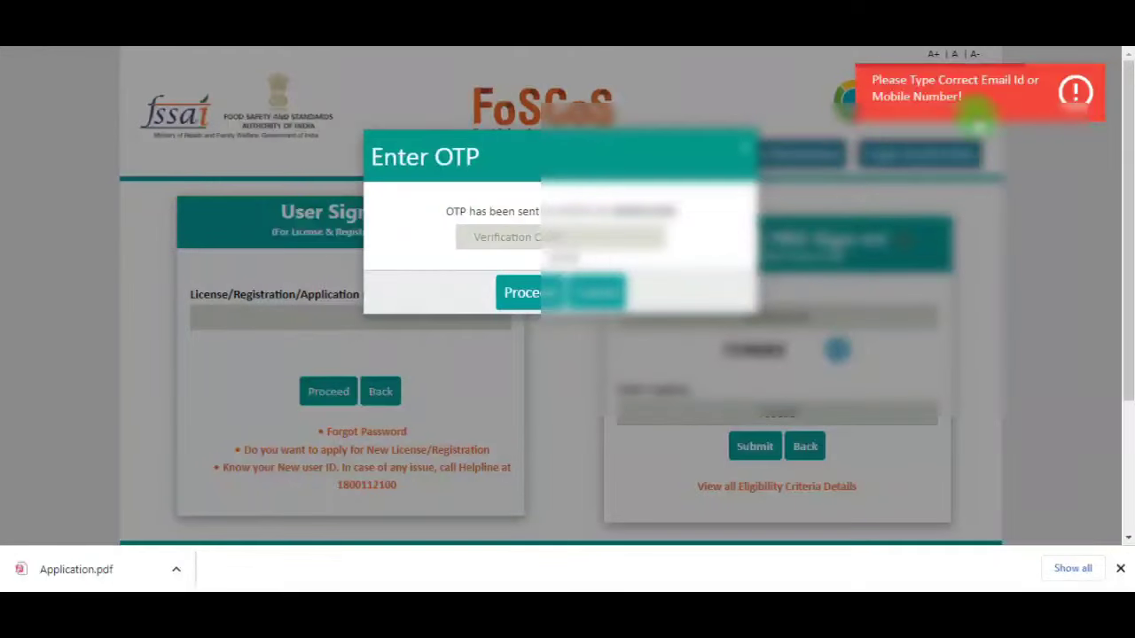
{"action": "left_click", "coordinate": [501, 230]}
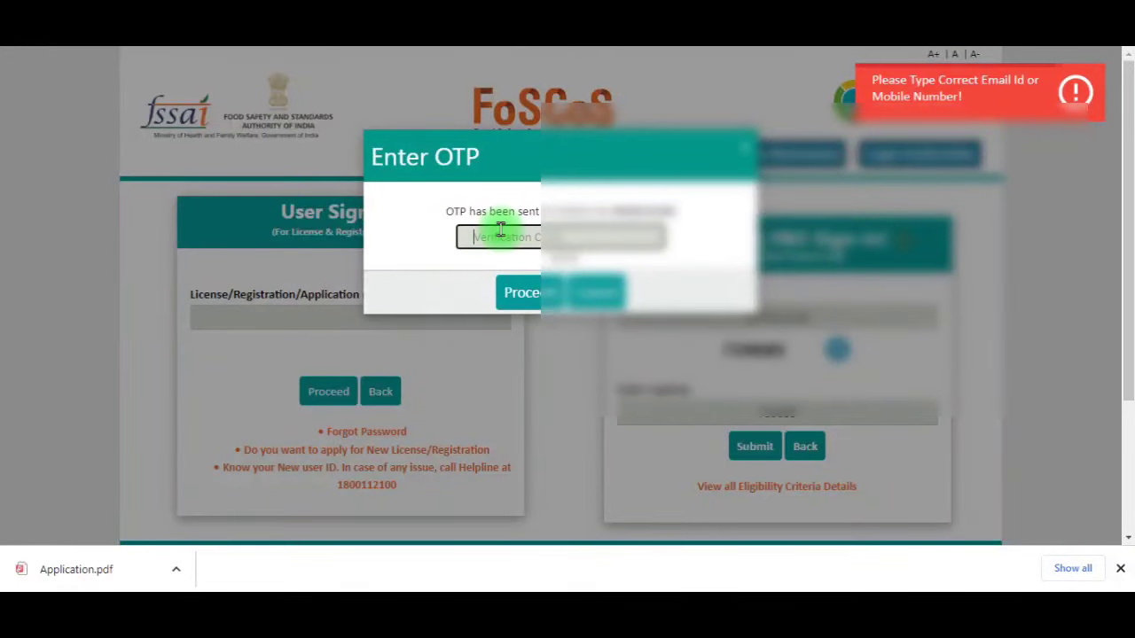